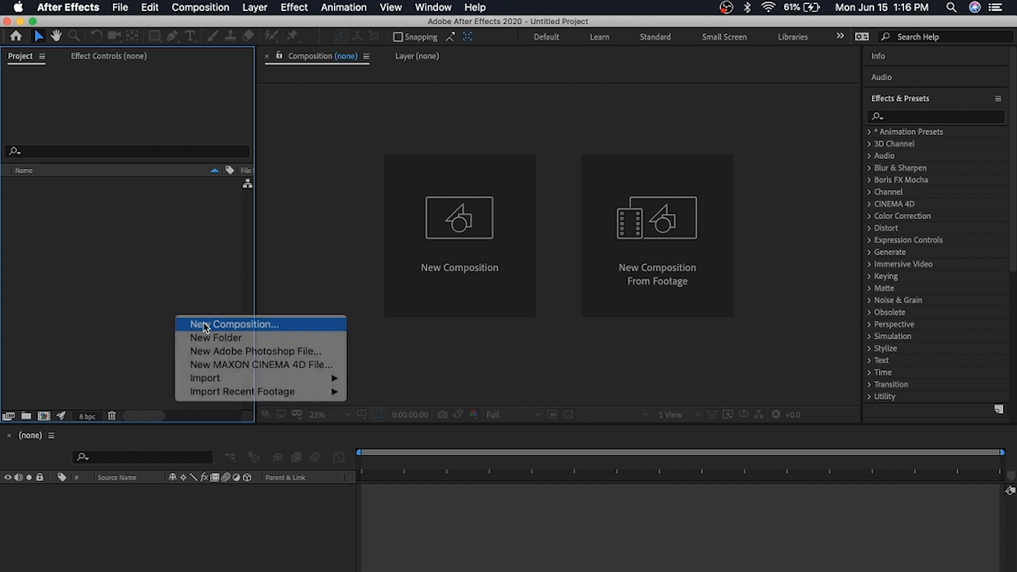
- Create a composition named Sky Replacement at 1920 x 1080 px and 23.976 frames per second
type("Sky Replacement")
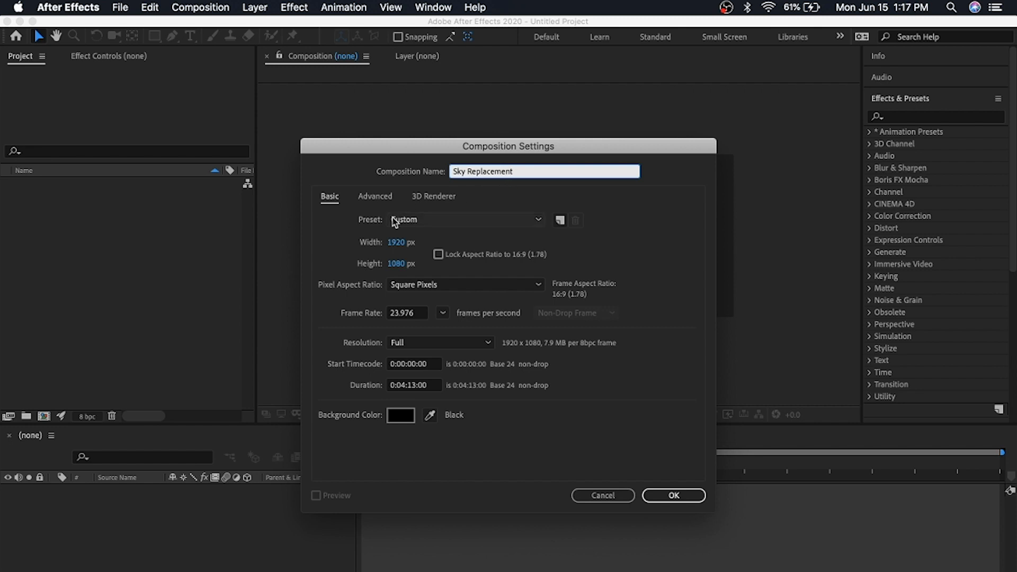
left_click(669, 495)
- Import Untitled.mp4 and Astronomy - 14139.mp4 from the Mask Out Sky folder as footage
right_click(122, 284)
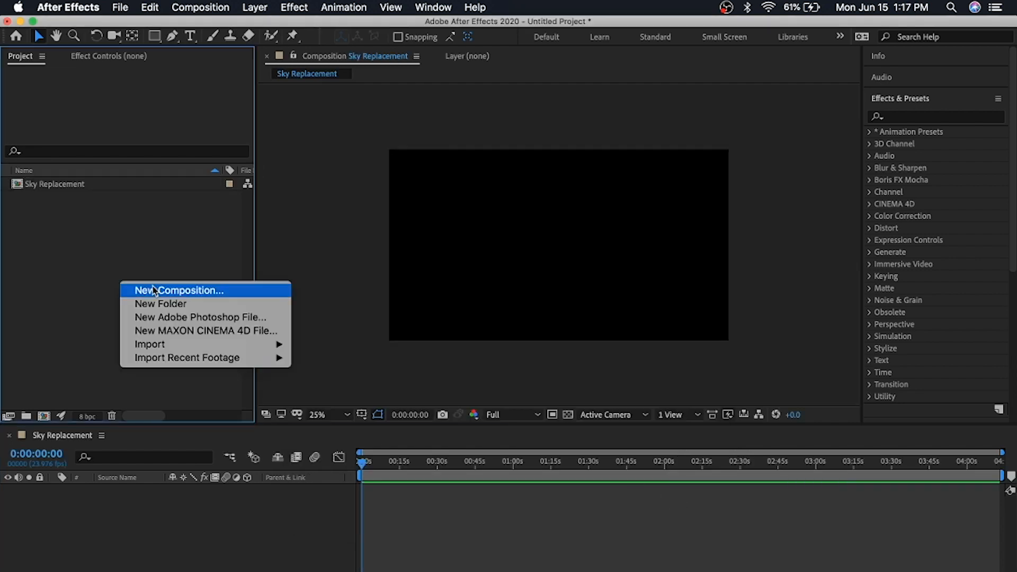
mouse_move(181, 344)
left_click(352, 348)
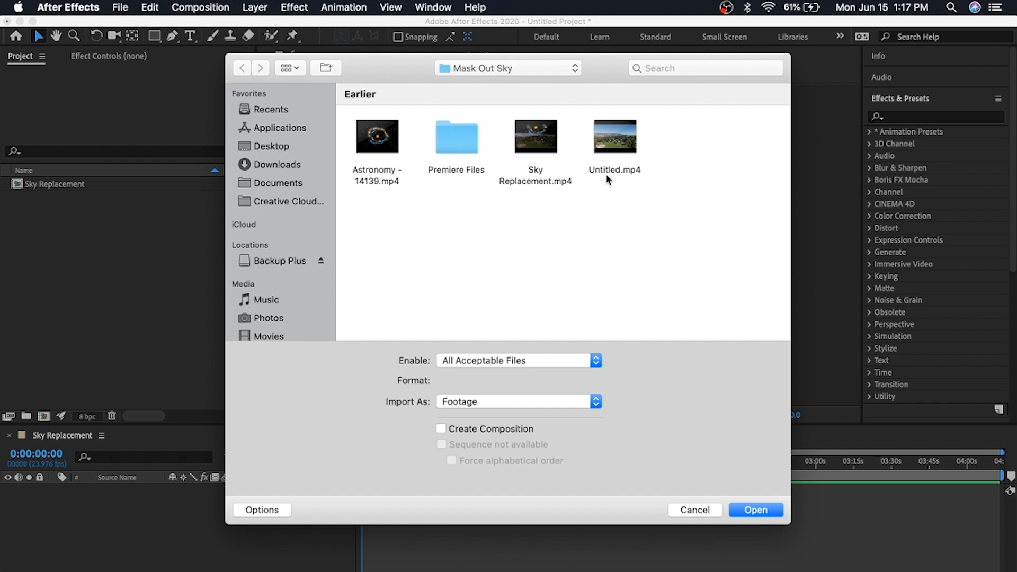
left_click(606, 154)
left_click(398, 156, "super")
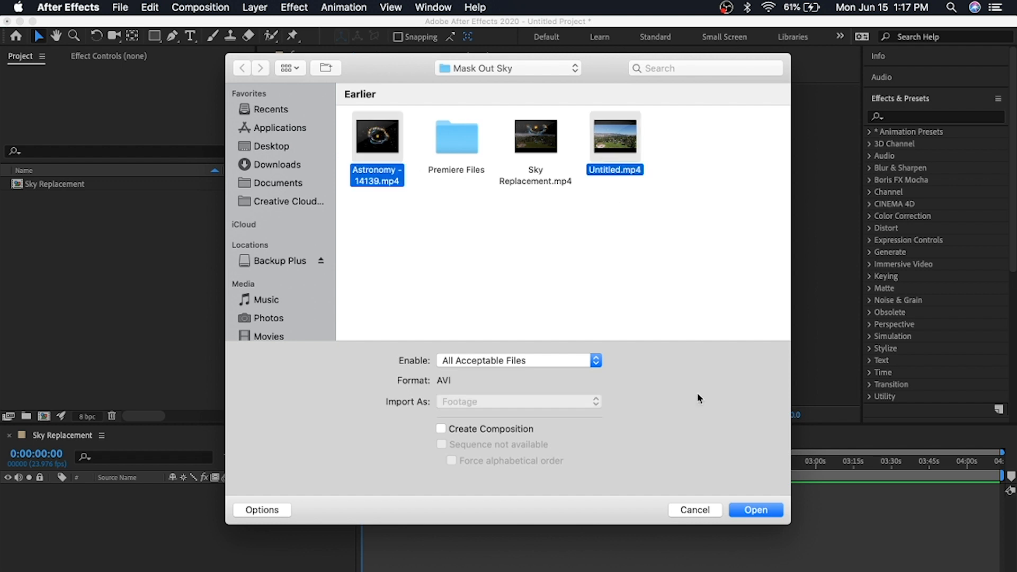
left_click(780, 509)
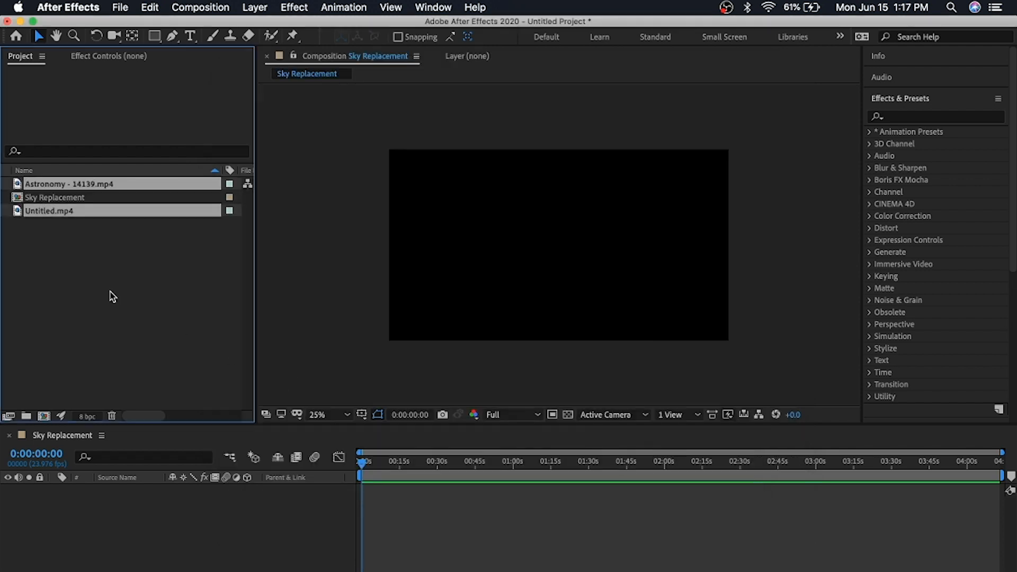
left_click(79, 250)
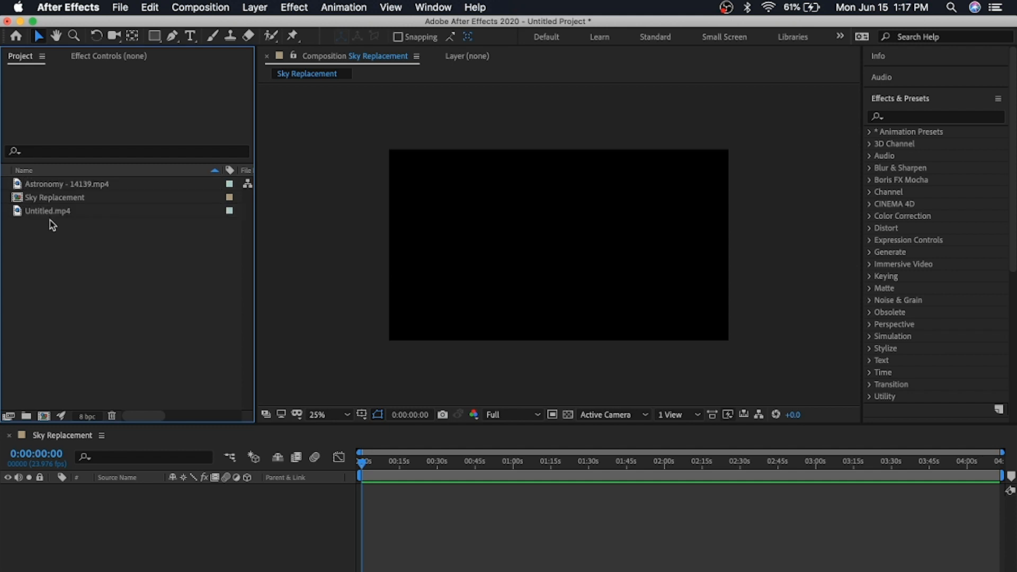
- Add Untitled.mp4 to the Sky Replacement composition and set the layer's scale to 50%
left_click(48, 212)
left_click_drag(47, 214, 50, 199)
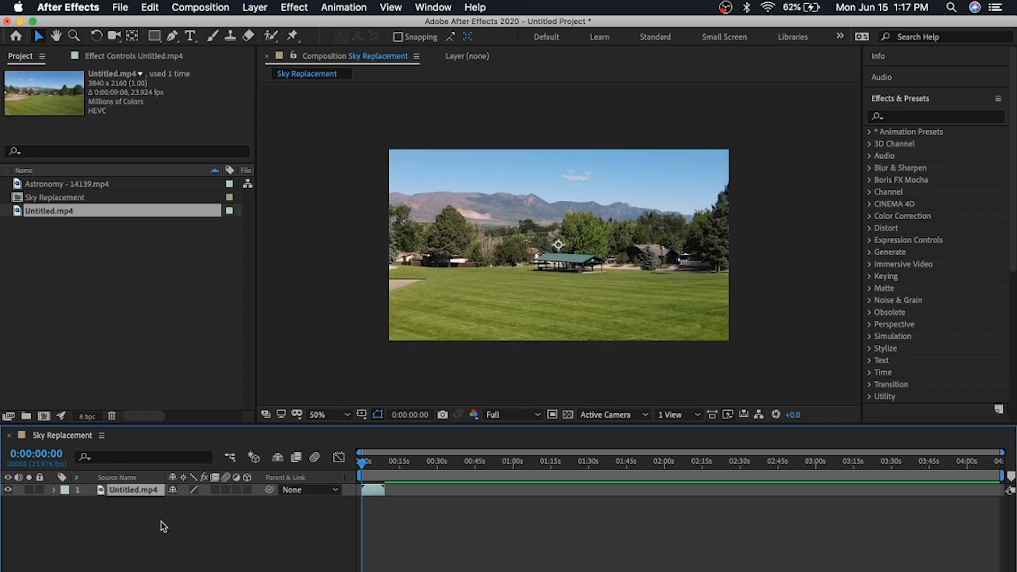
left_click(53, 491)
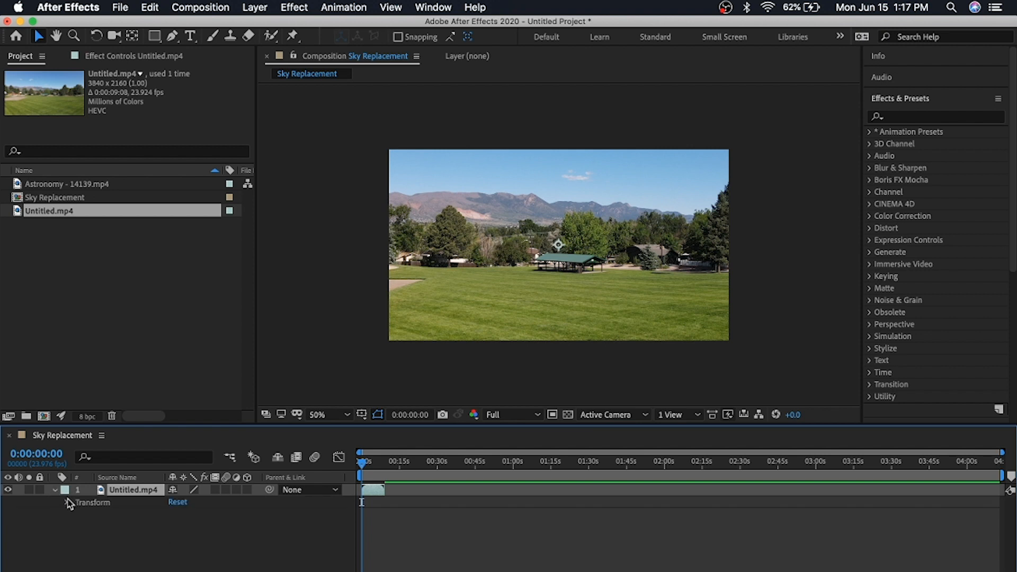
left_click(67, 502)
left_click(212, 538)
type("5")
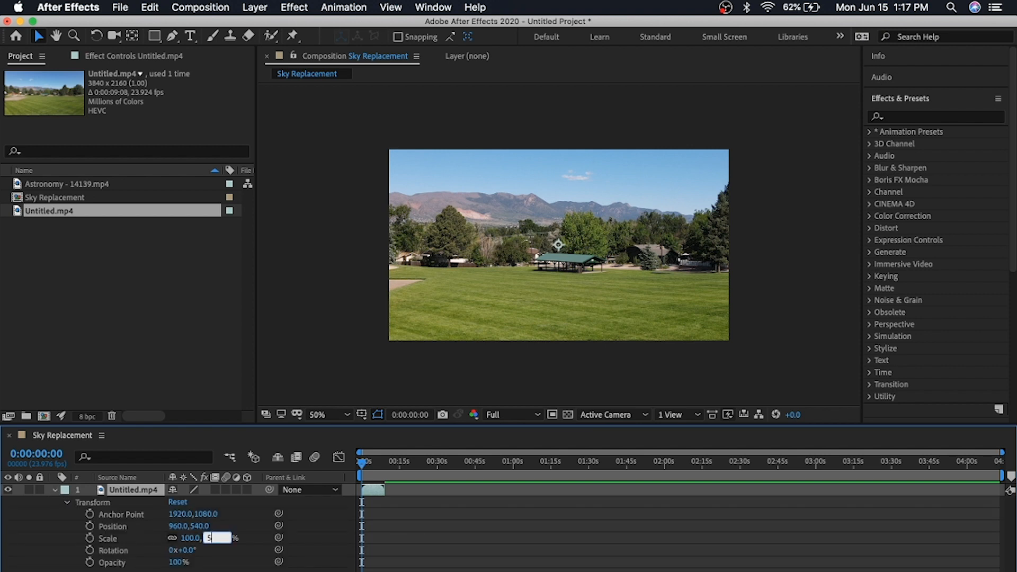
type("0")
key("Return")
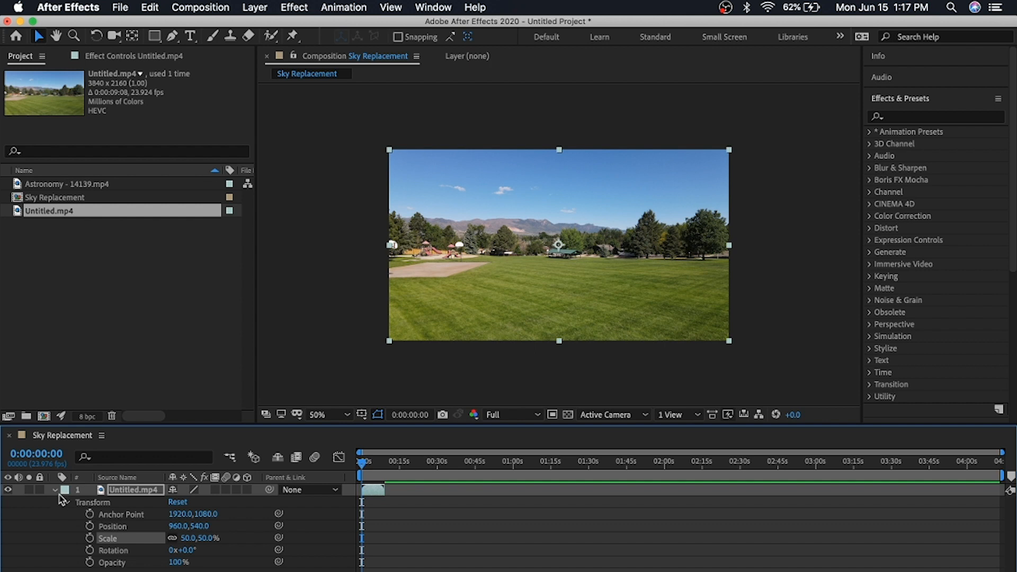
left_click(54, 490)
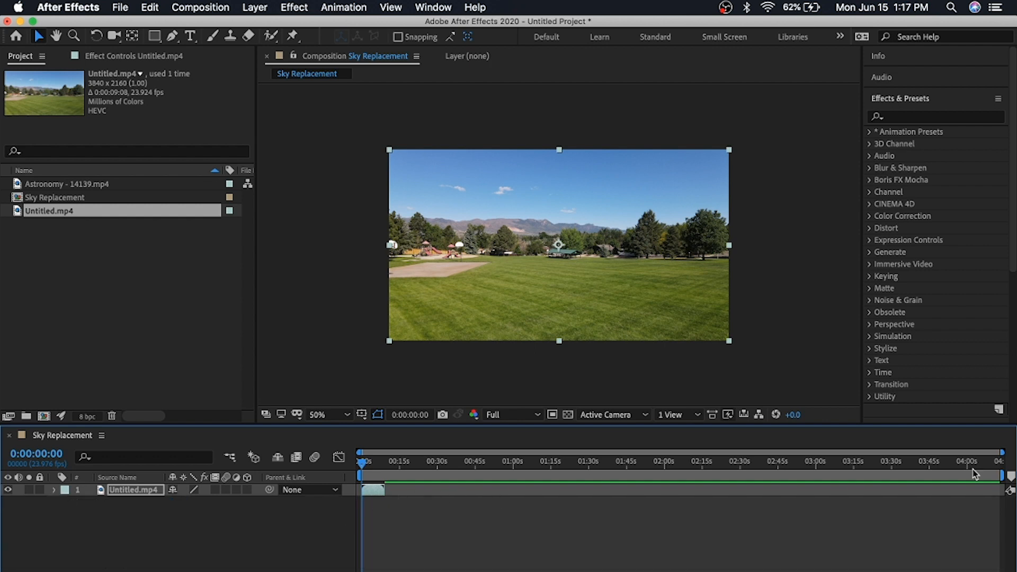
- Shorten the composition's work area so it ends exactly where the Untitled.mp4 clip ends
left_click_drag(1005, 476, 389, 482)
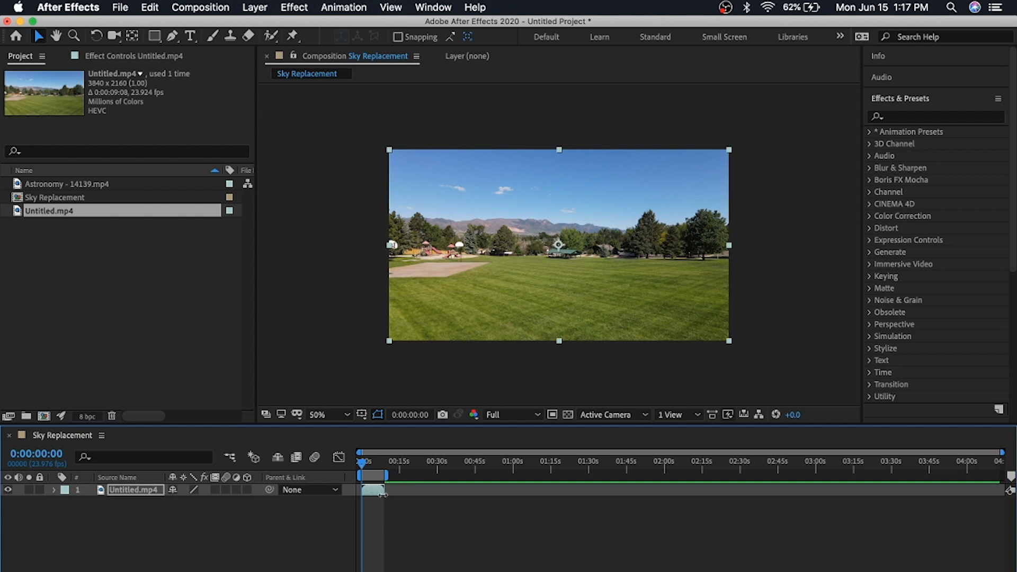
scroll(382, 512, "up", 10)
scroll(381, 511, "down", 4)
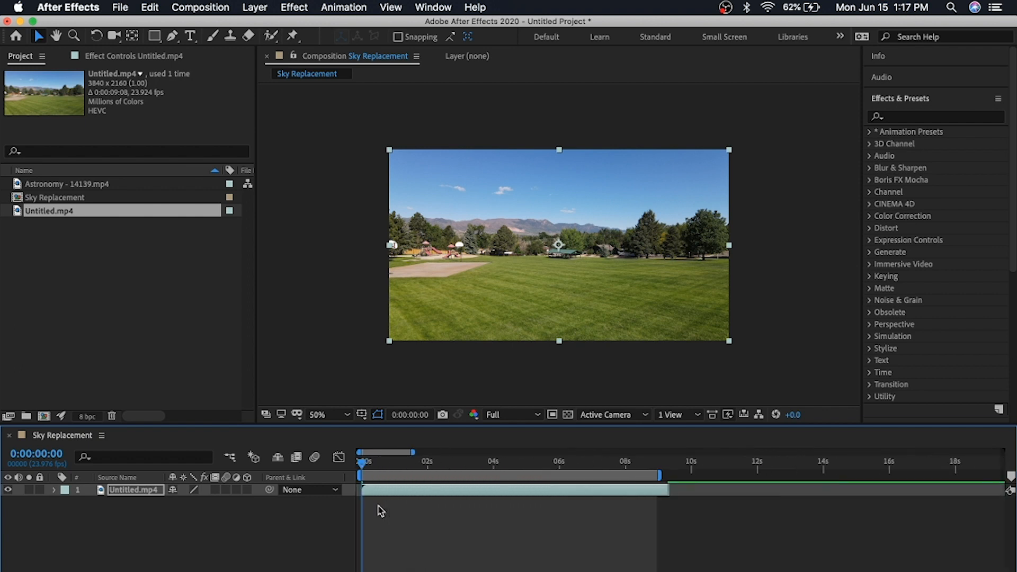
scroll(382, 512, "up", 1)
left_click_drag(705, 475, 718, 475)
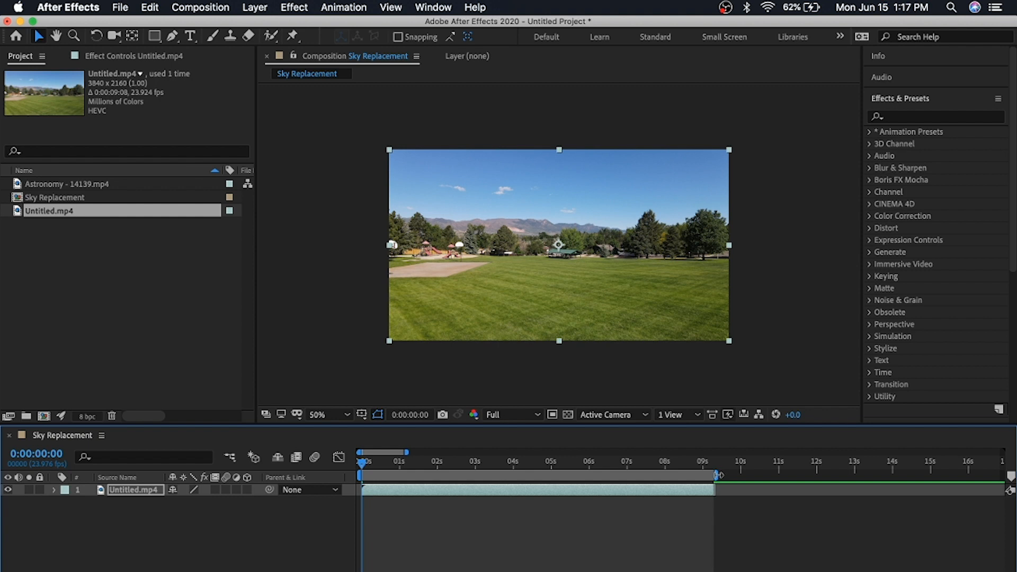
- Show the Tracker controls and add a null object to the Sky Replacement composition
left_click(932, 98)
left_click(895, 205)
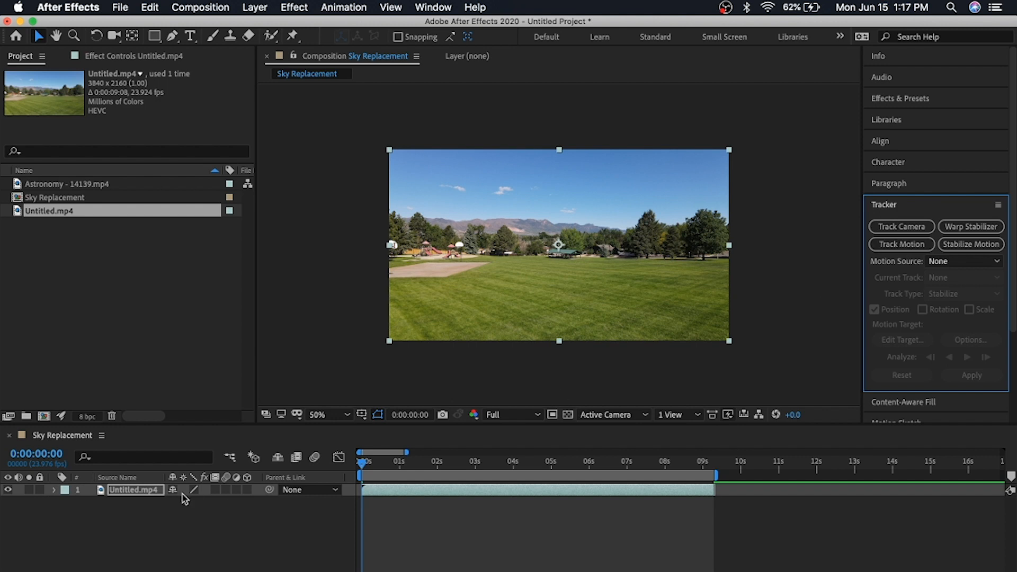
right_click(139, 525)
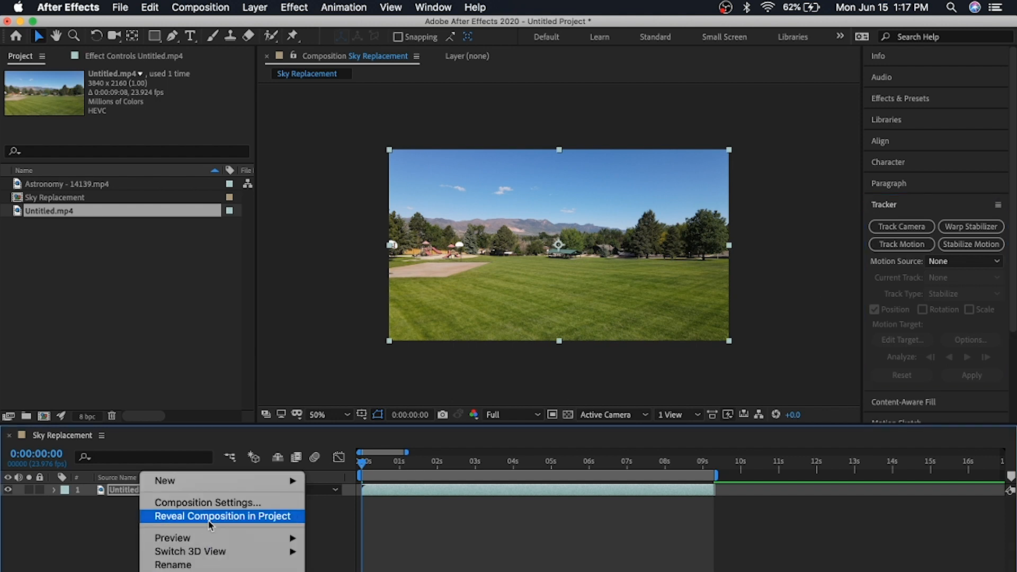
mouse_move(221, 480)
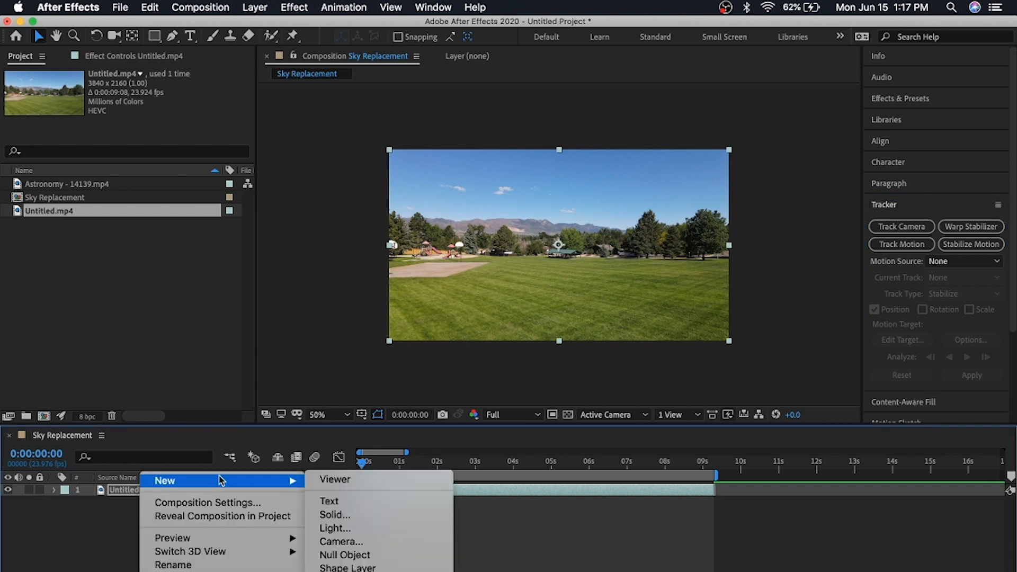
left_click(359, 555)
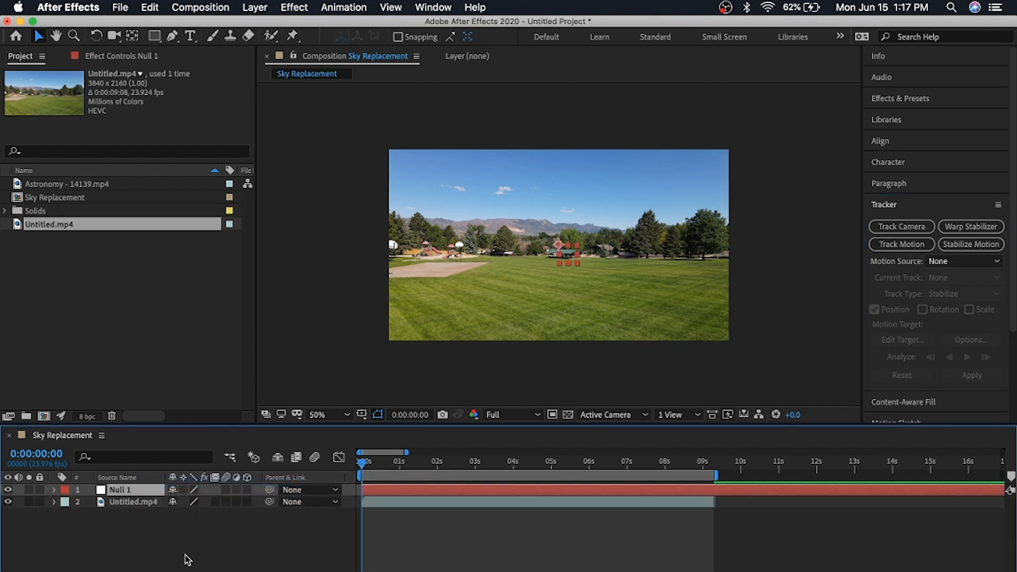
- Start Track Motion on the Untitled.mp4 layer and place Track Point 1 on the tip of the central mountain peak
left_click(679, 501)
left_click(918, 245)
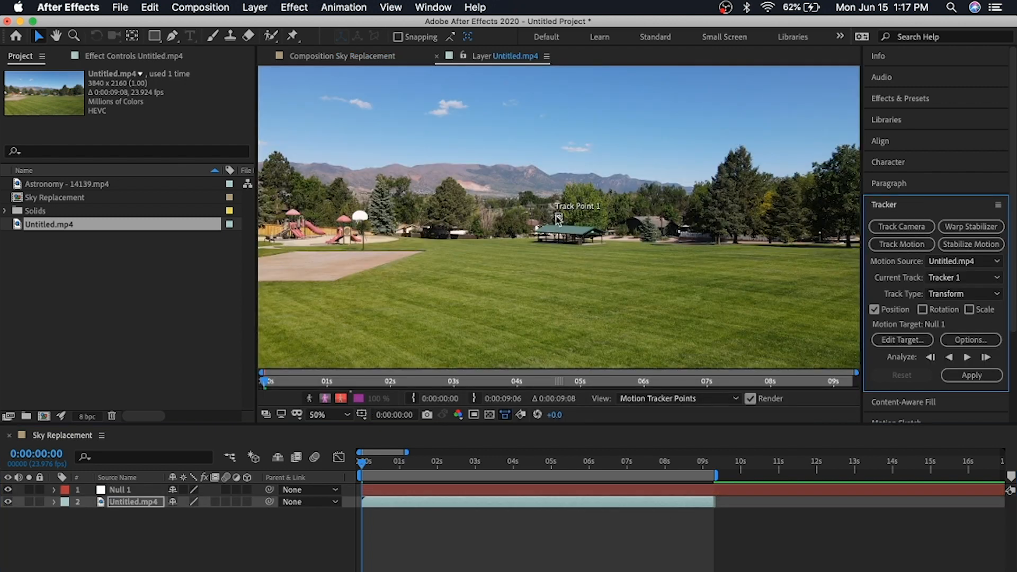
scroll(560, 218, "up", 3)
scroll(576, 279, "up", 1)
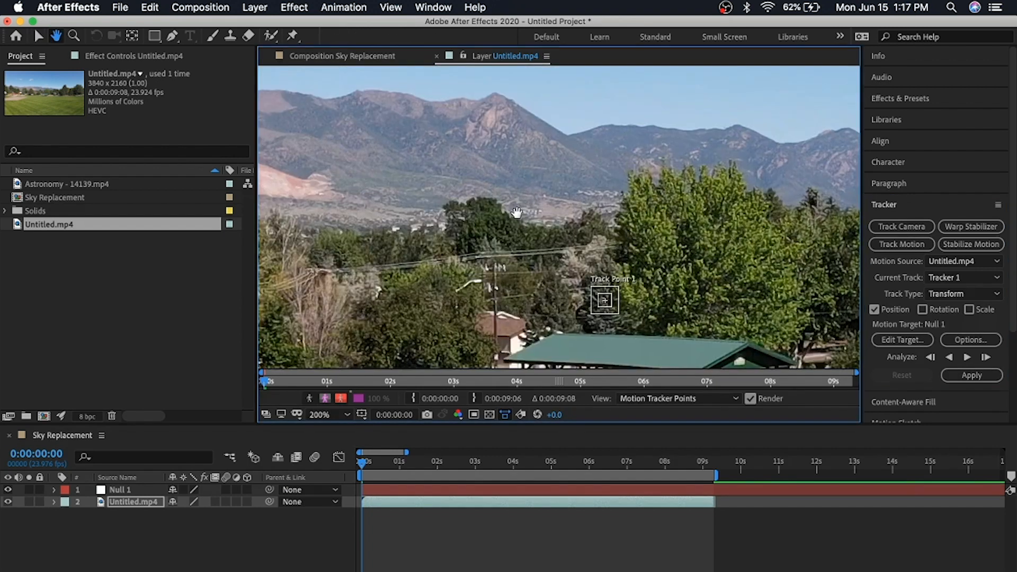
left_click_drag(599, 301, 488, 97)
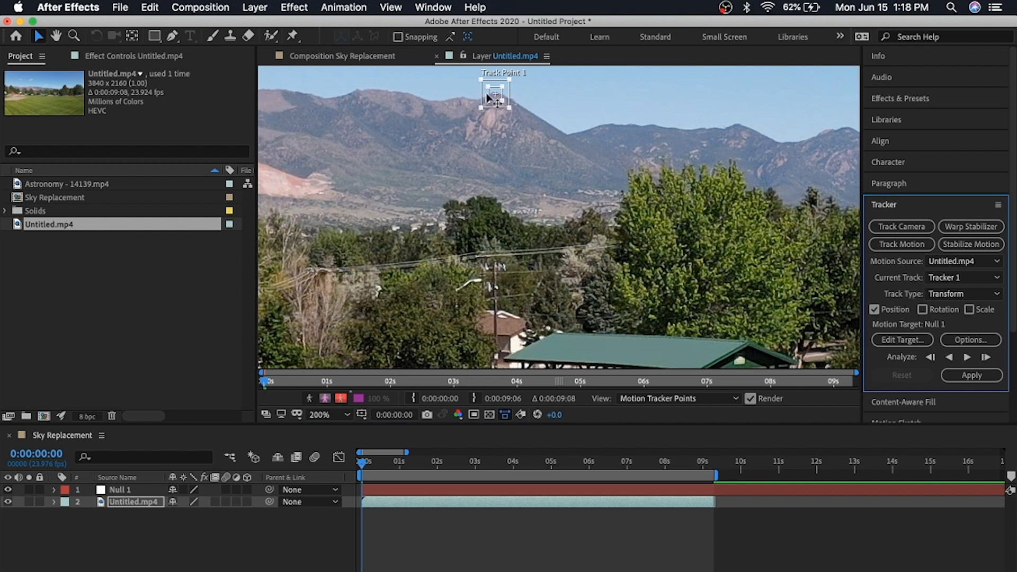
- Set Null 1 as the motion target, analyze the clip forward through its end and apply the tracking data to the null
left_click(903, 340)
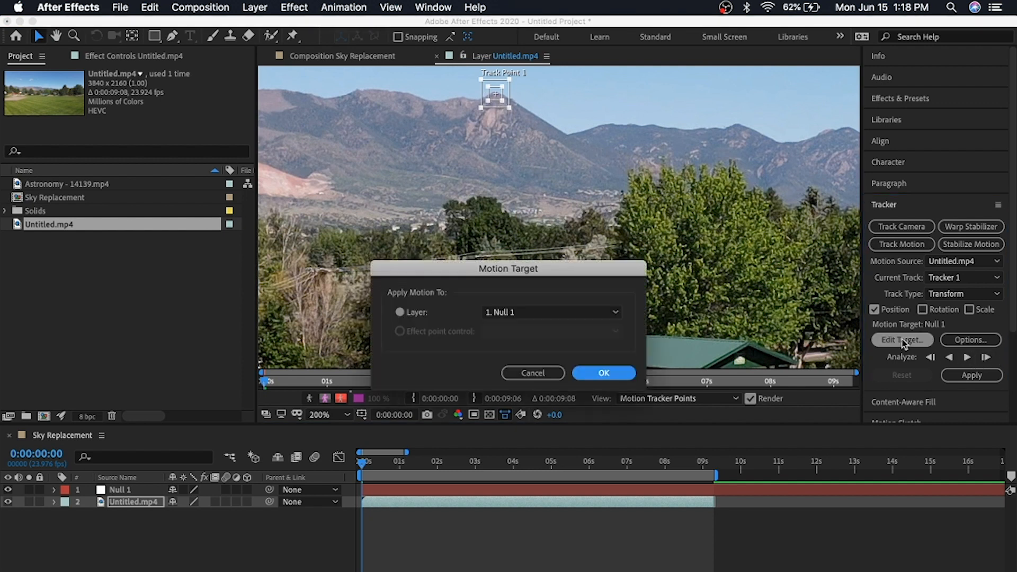
left_click(623, 372)
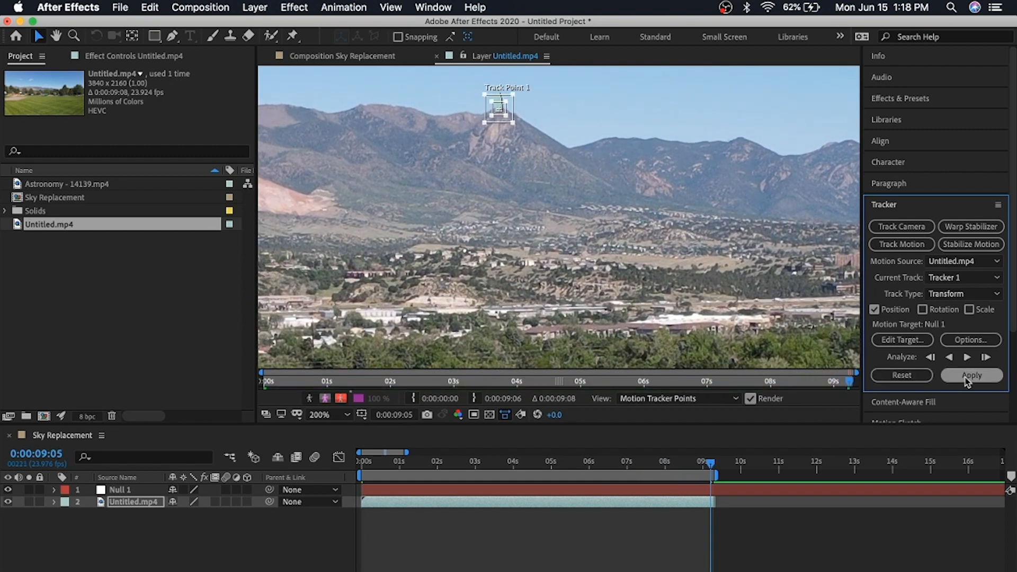
left_click(970, 377)
left_click(545, 349)
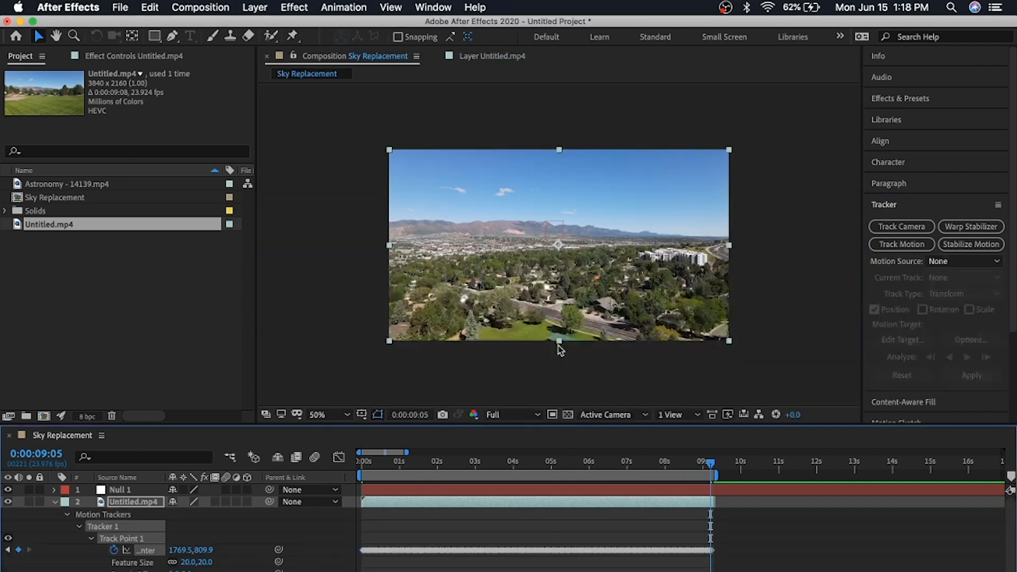
left_click(55, 502)
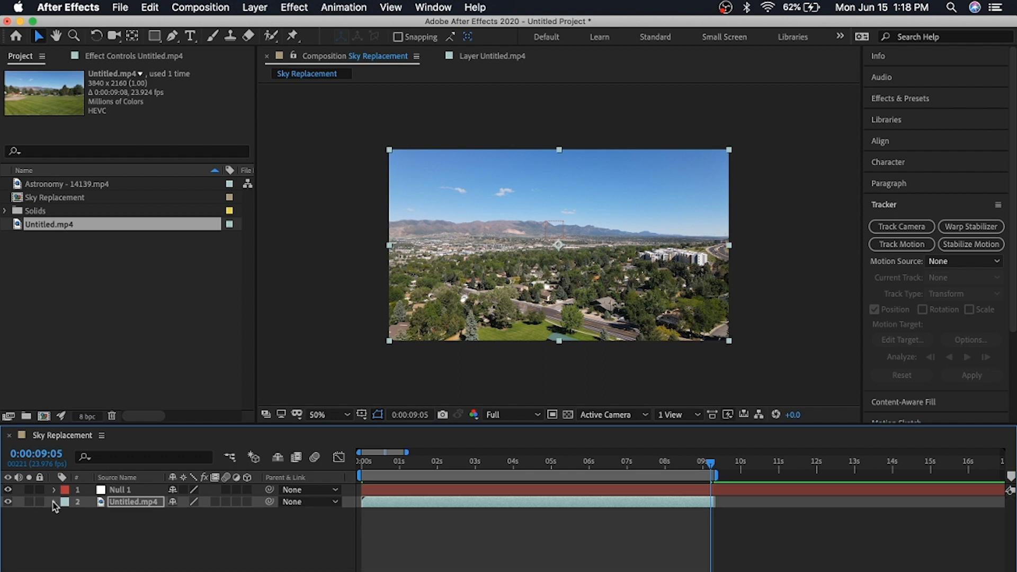
- Add Astronomy - 14139.mp4 beneath the Untitled.mp4 layer and parent it to Null 1
left_click_drag(50, 183, 49, 199)
left_click_drag(139, 490, 138, 517)
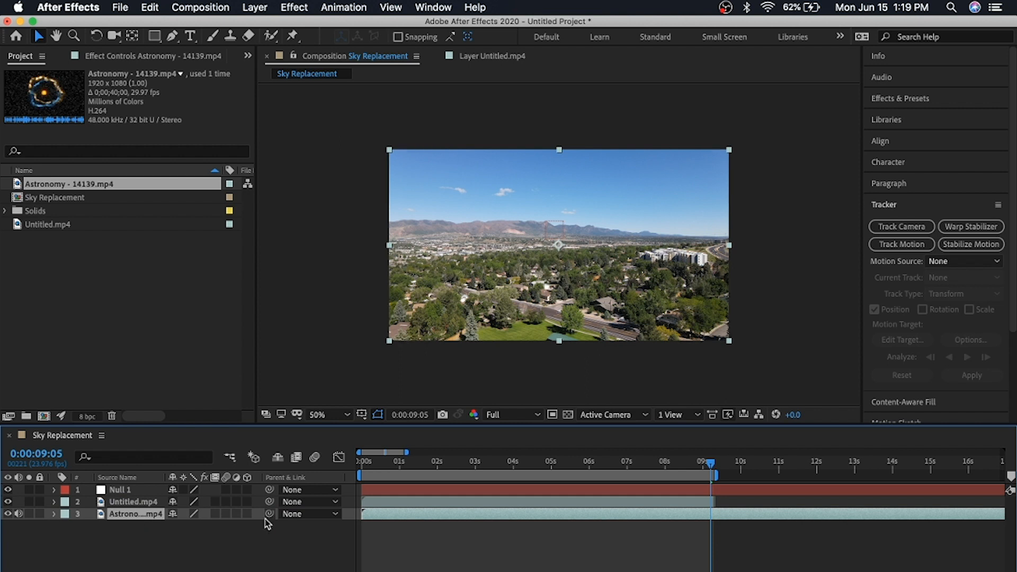
left_click_drag(270, 515, 128, 493)
- Find the Color Range keying effect and apply it to the Untitled.mp4 layer
left_click(128, 503)
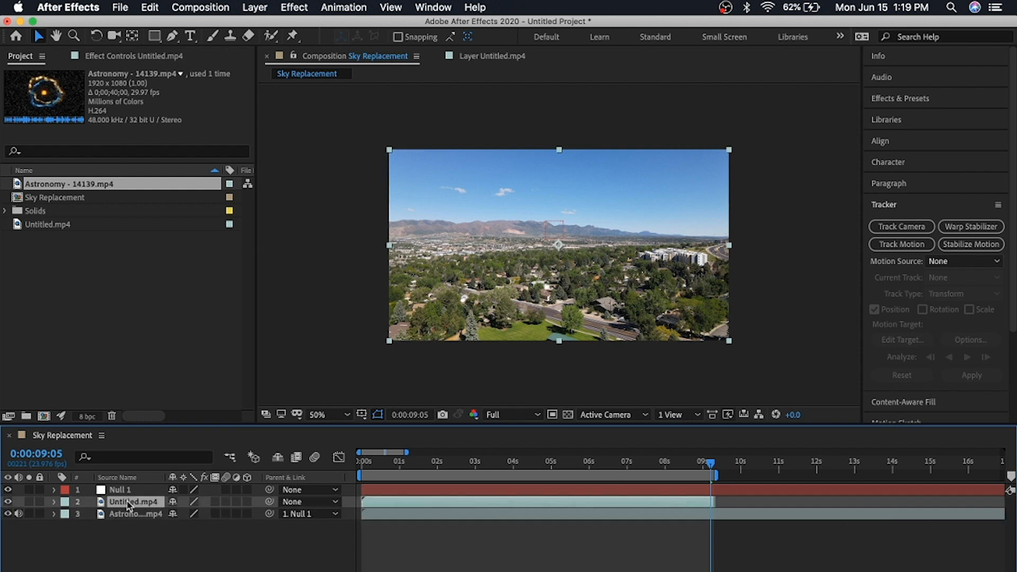
left_click(901, 205)
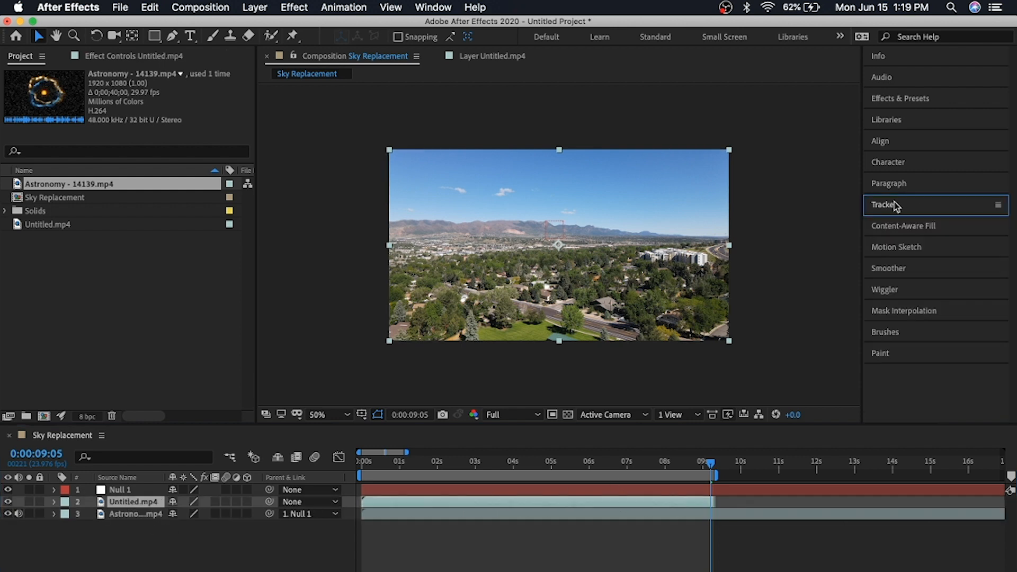
left_click(917, 99)
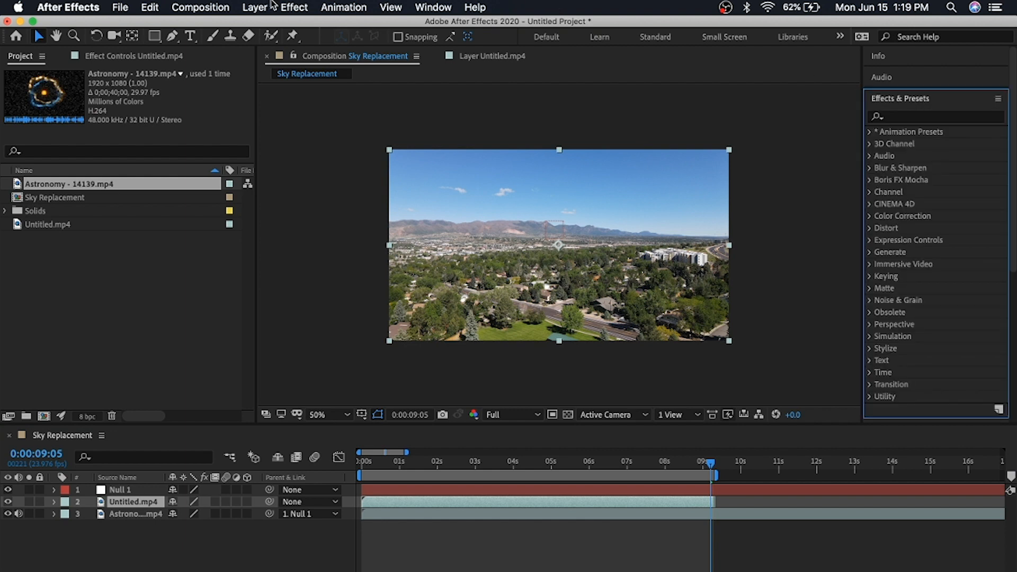
left_click(429, 6)
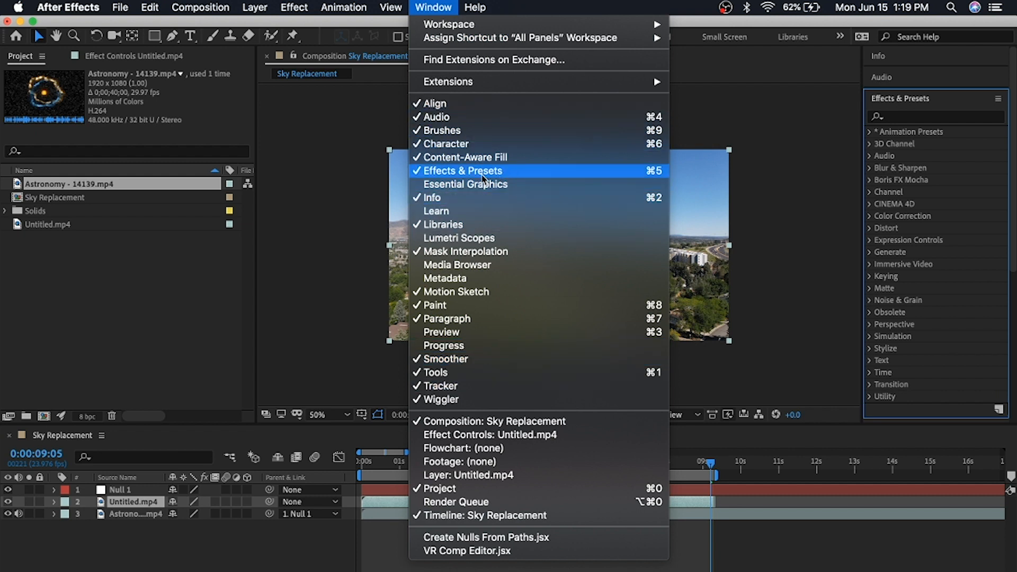
left_click(911, 118)
type("color ran")
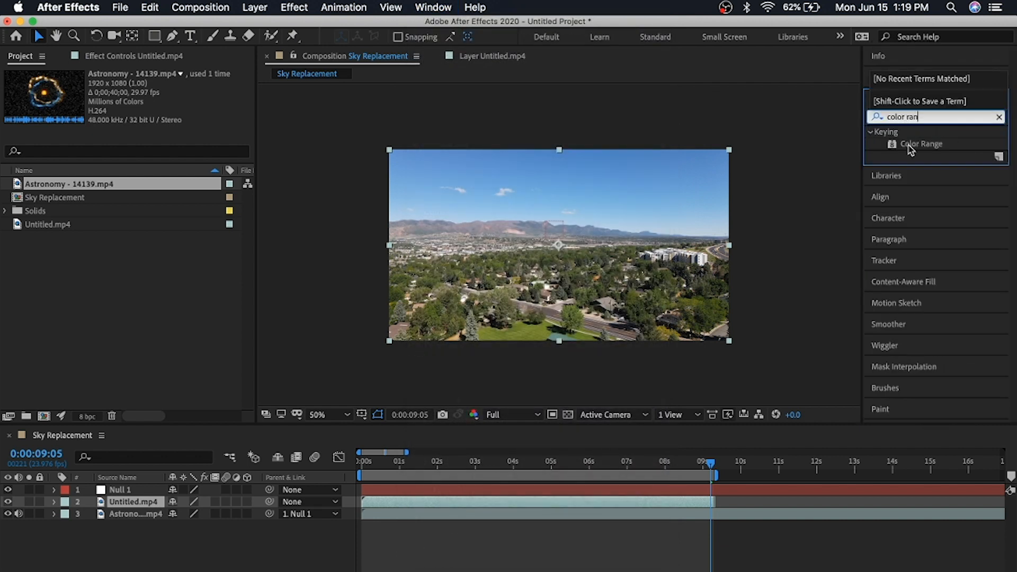
left_click_drag(911, 151, 424, 507)
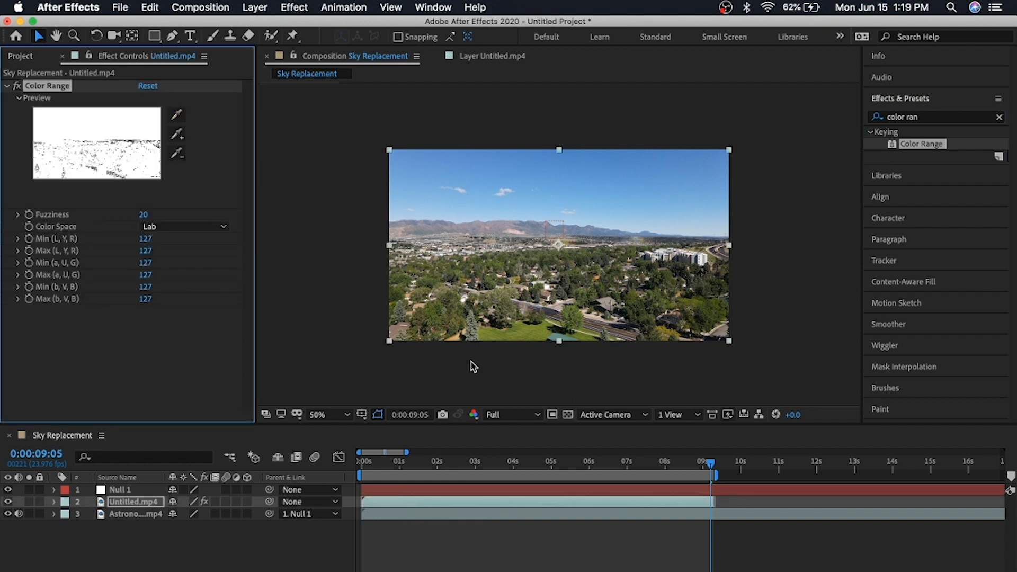
- Key out the blue sky on Untitled.mp4 with Color Range, sampling the upper sky and adding lighter shades down to the horizon
left_click(177, 116)
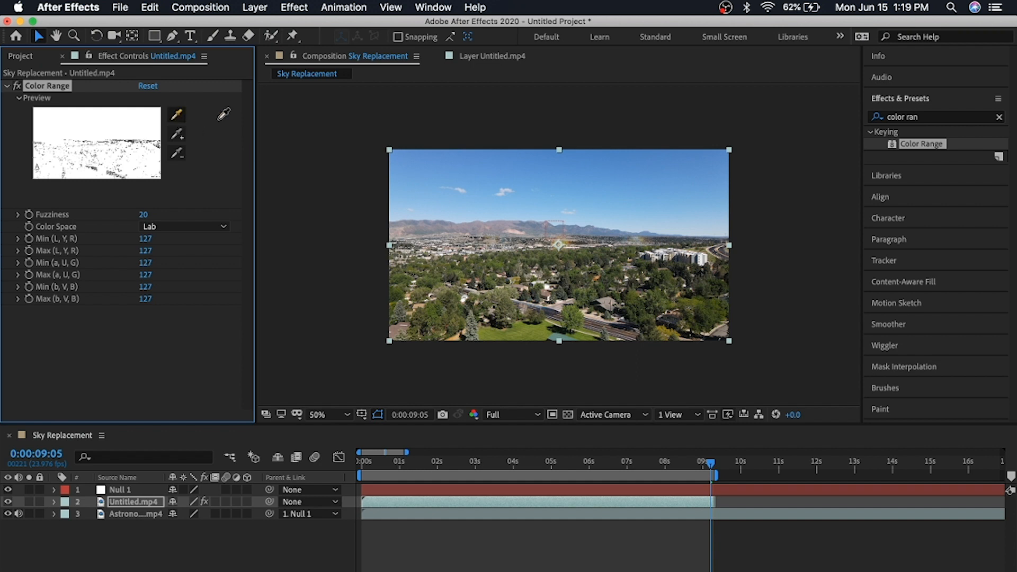
left_click(534, 170)
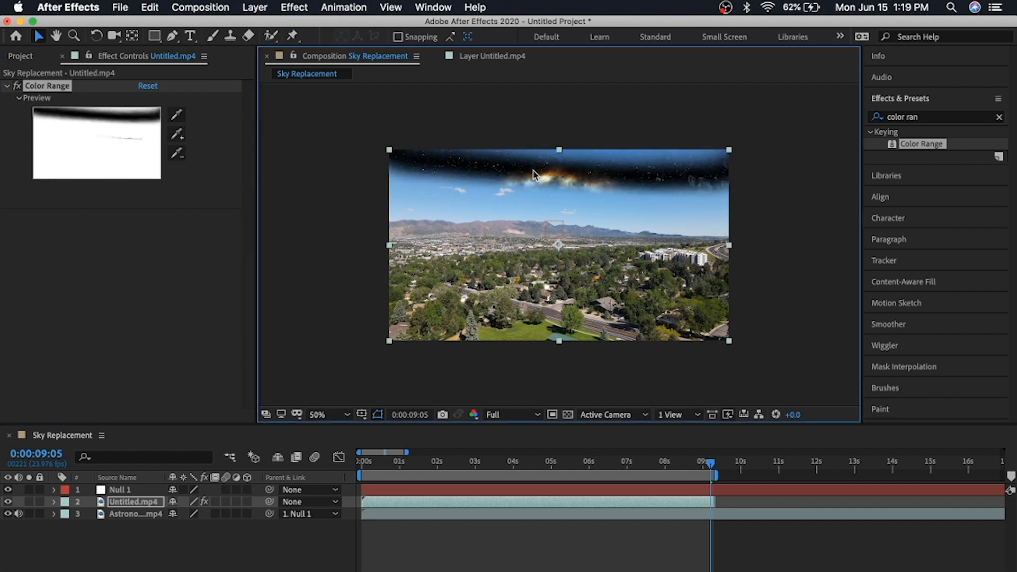
left_click(183, 128)
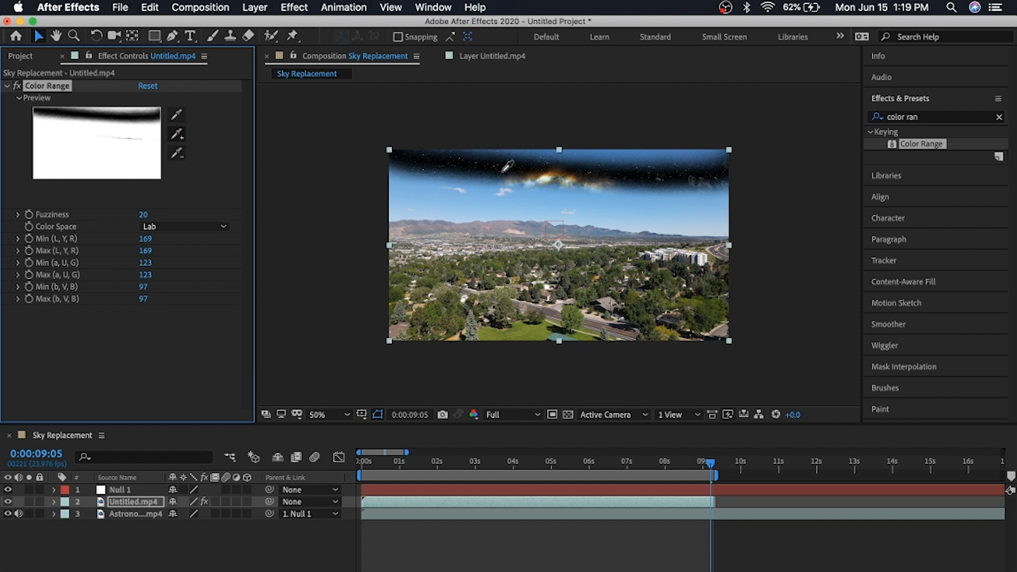
left_click(626, 152)
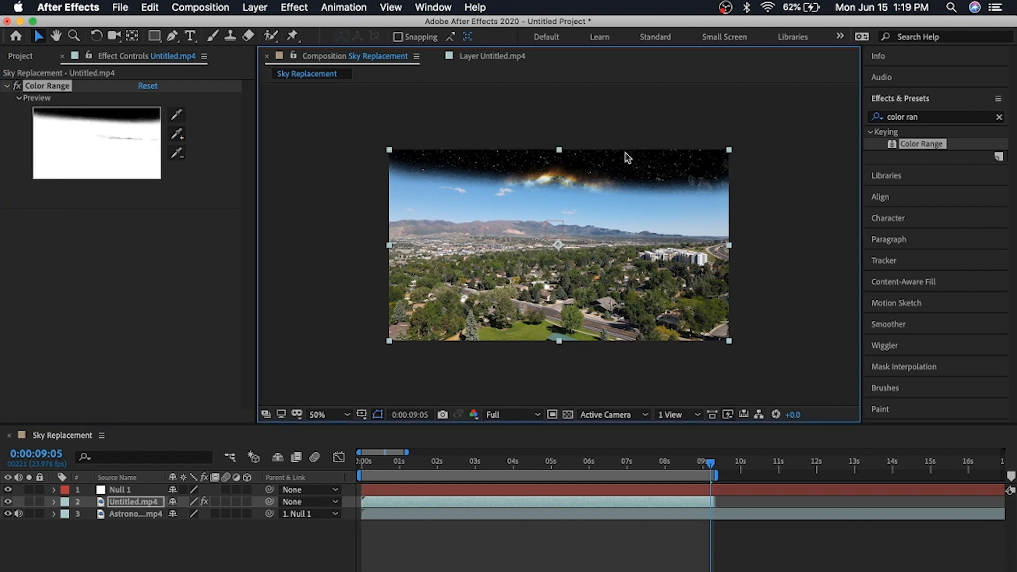
left_click(176, 135)
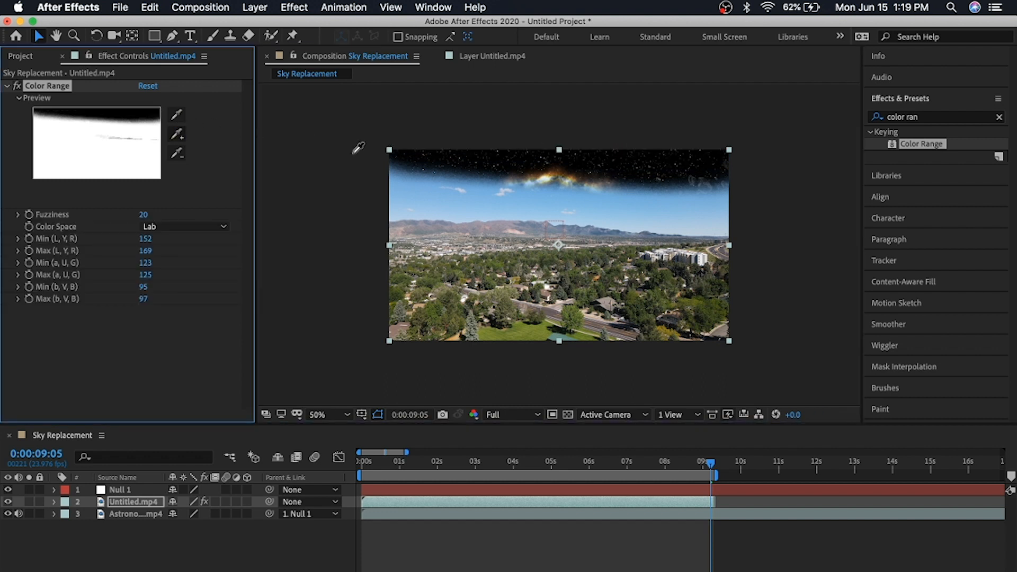
left_click(406, 183)
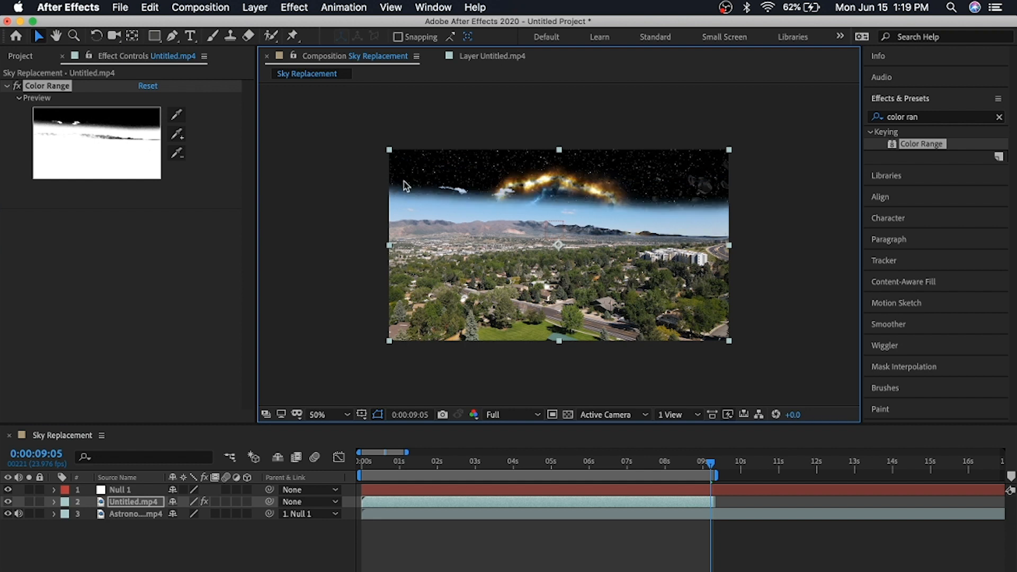
left_click(177, 135)
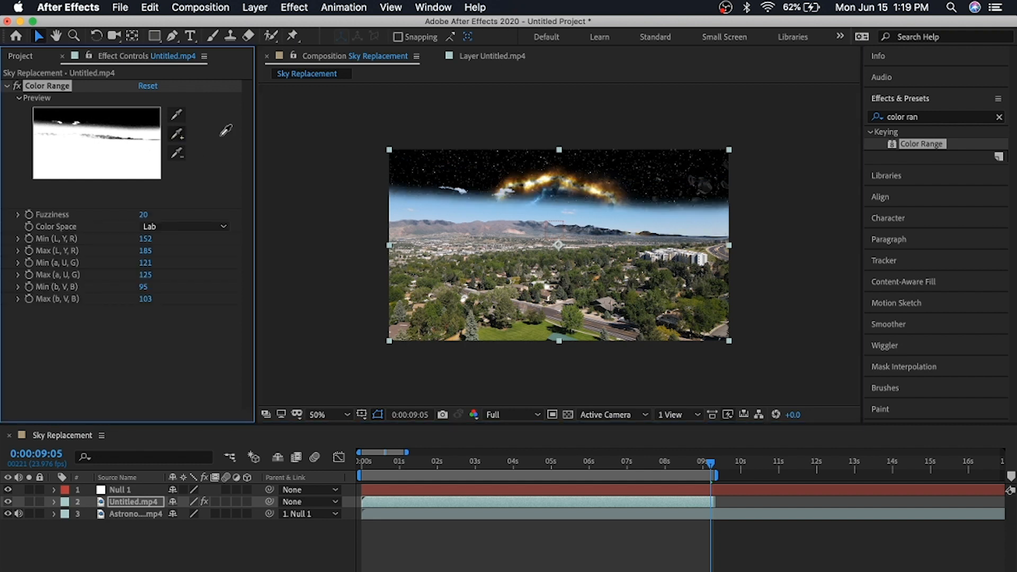
left_click(408, 202)
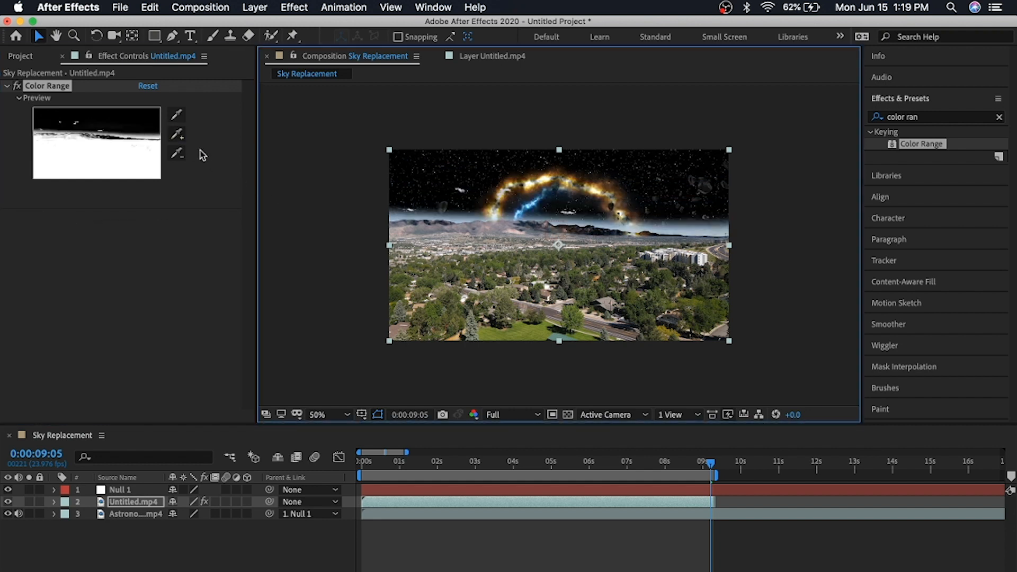
left_click(176, 134)
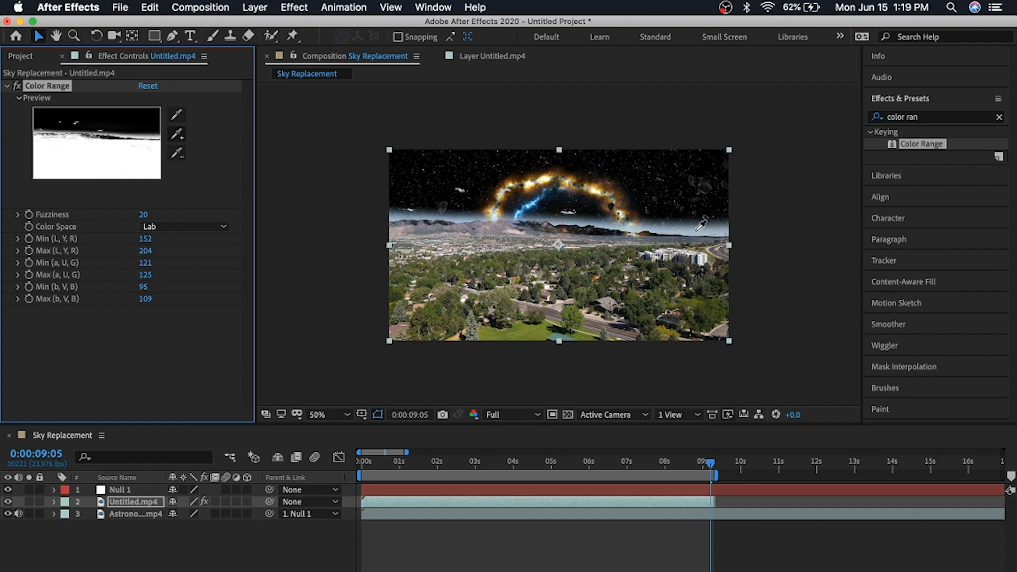
left_click(700, 227)
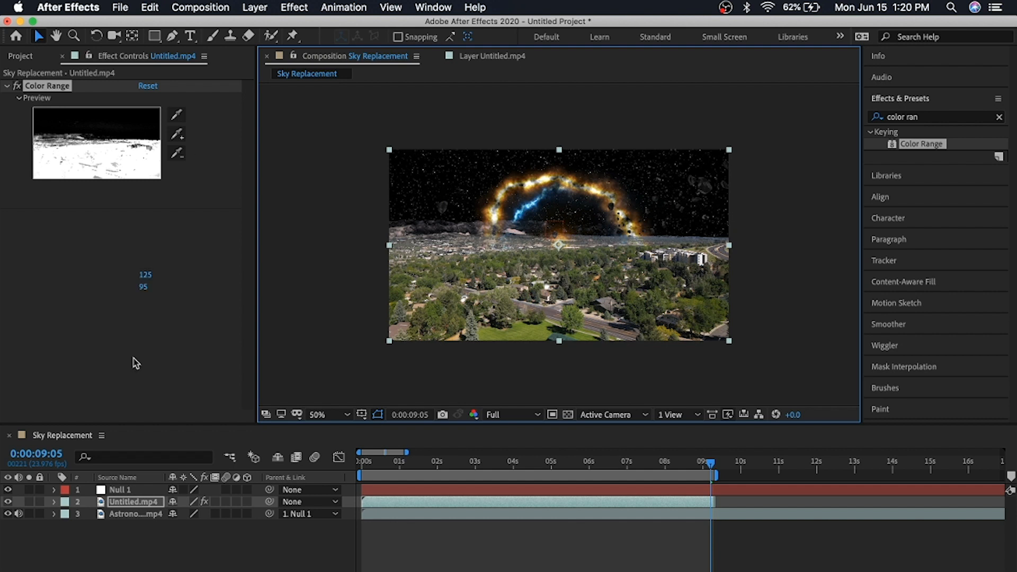
- Place a duplicate of the keyed Untitled.mp4 layer beneath the Astronomy layer and remove the duplicate's Color Range effect
left_click(128, 507)
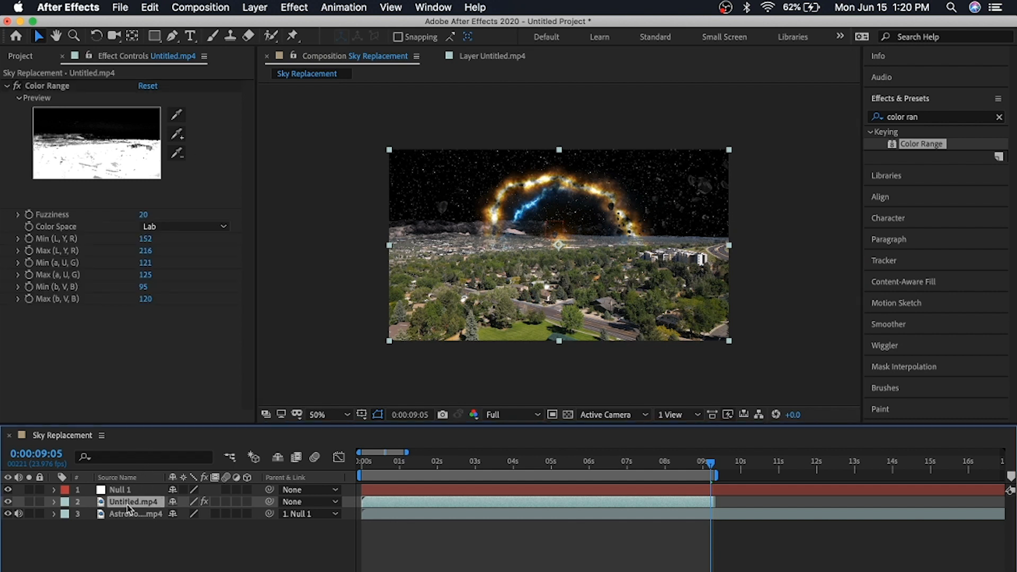
key("super+d")
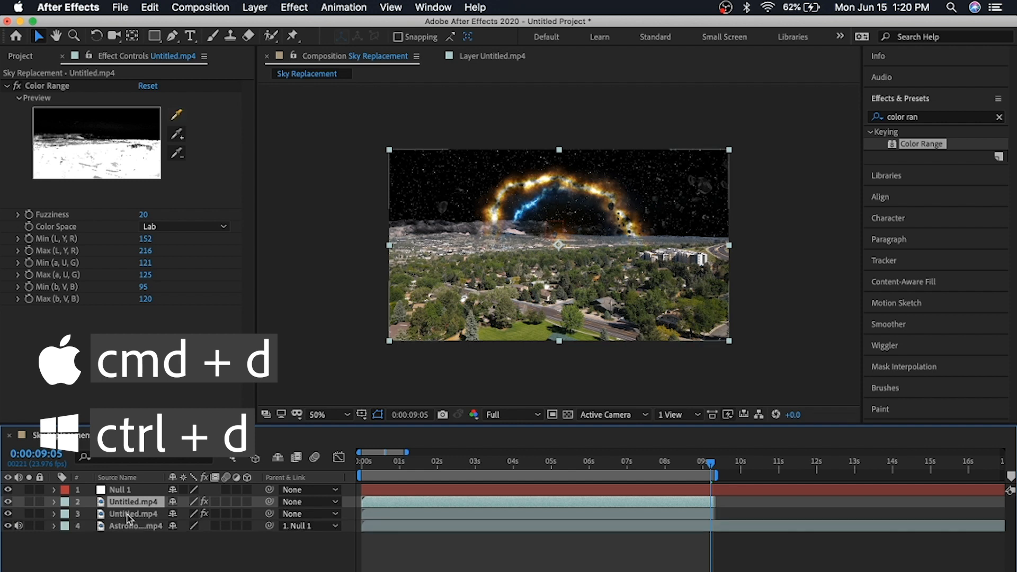
left_click_drag(127, 516, 129, 541)
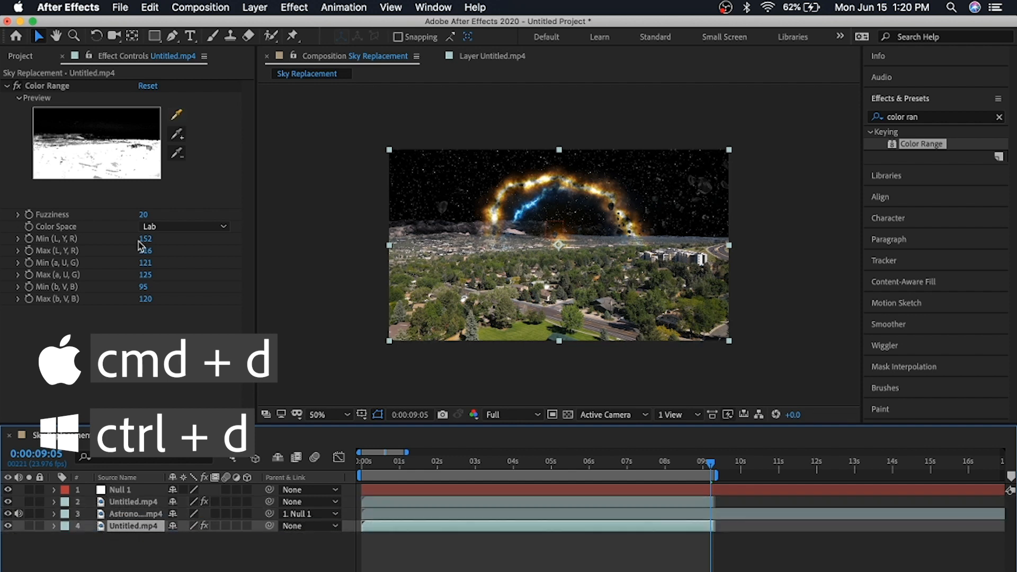
left_click(48, 86)
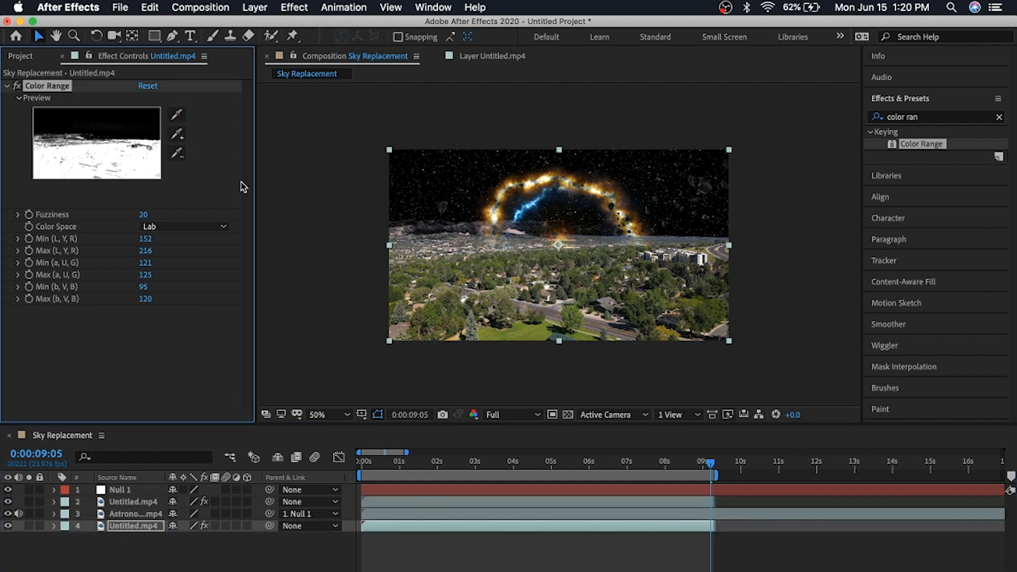
key("Delete")
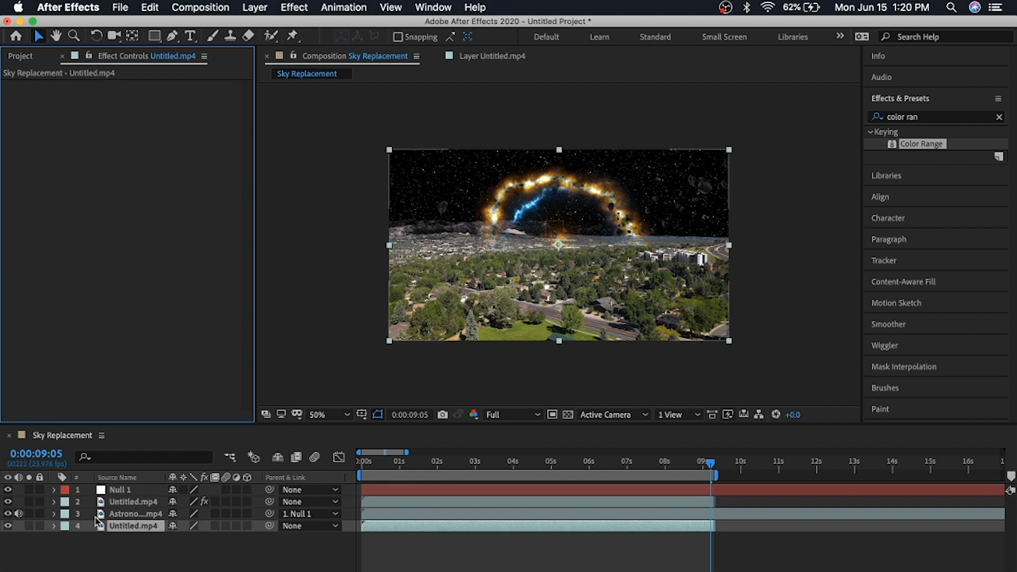
- Move the Astronomy clip straight up so its glowing sun sits near the upper edge of the frame
left_click(8, 514)
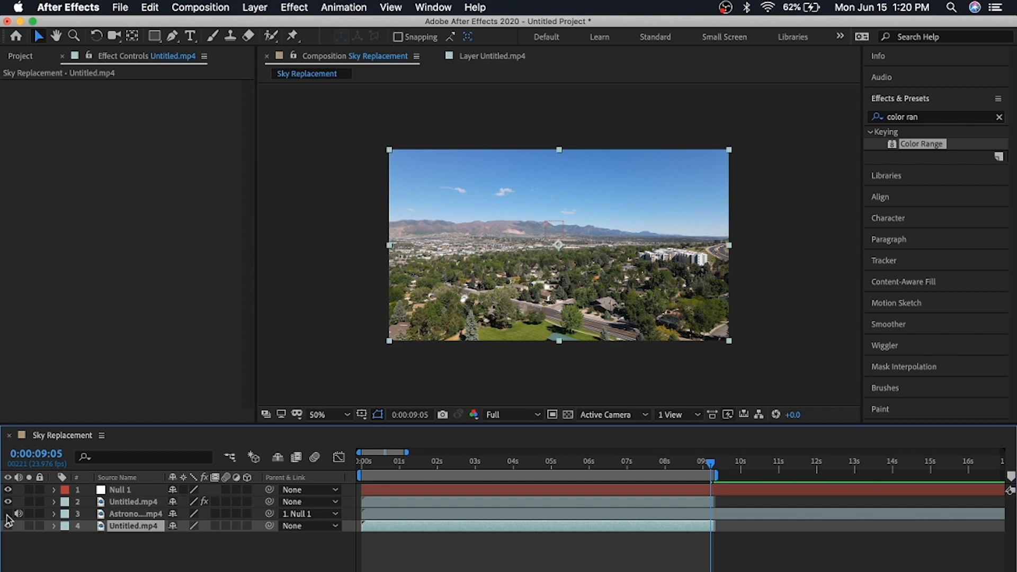
left_click(7, 514)
left_click(128, 515)
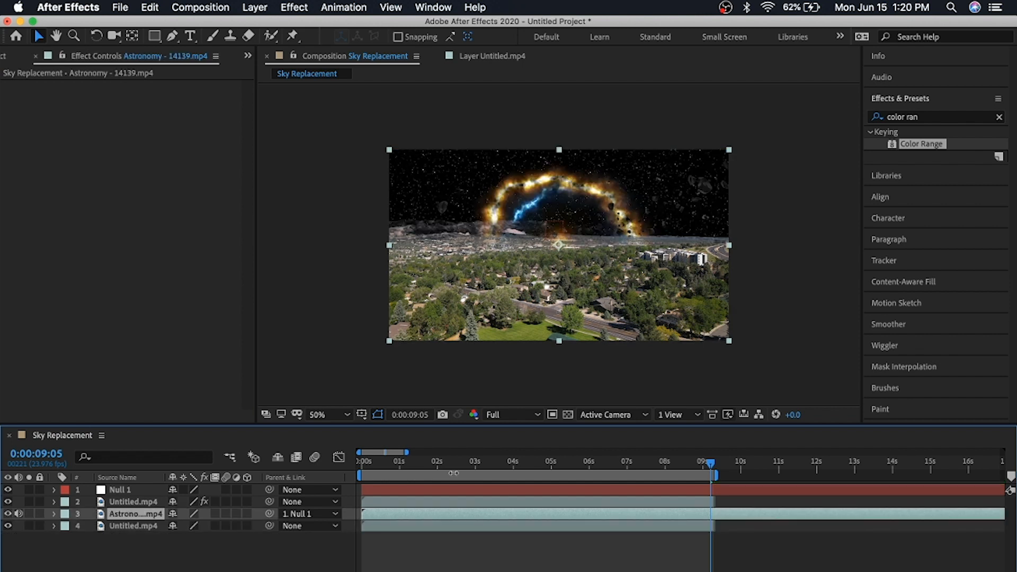
left_click_drag(607, 233, 609, 161)
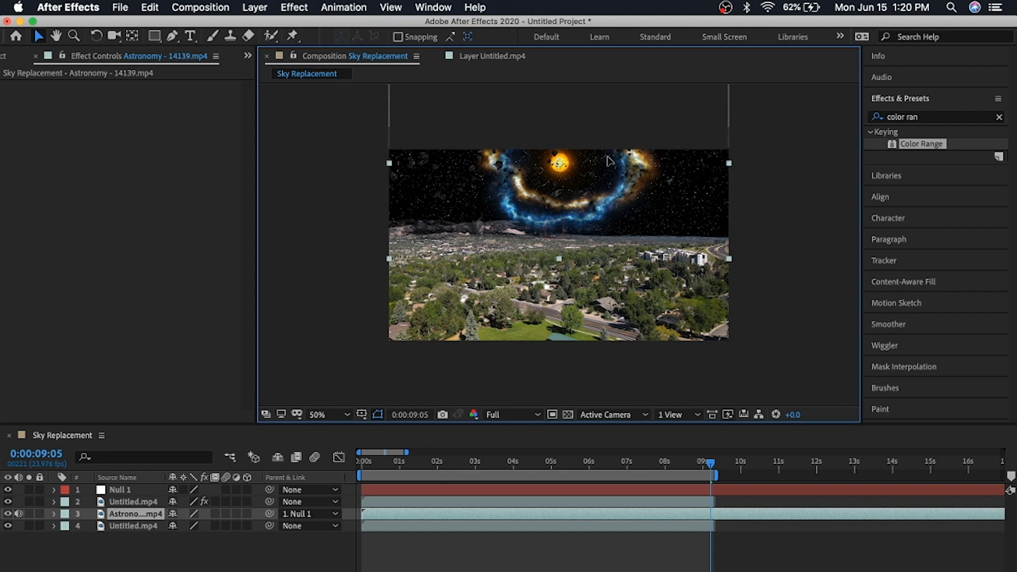
left_click(568, 566)
- Start a Pen mask on the Astronomy layer, tracing the mountain ridge from the footage's left edge
left_click(461, 516)
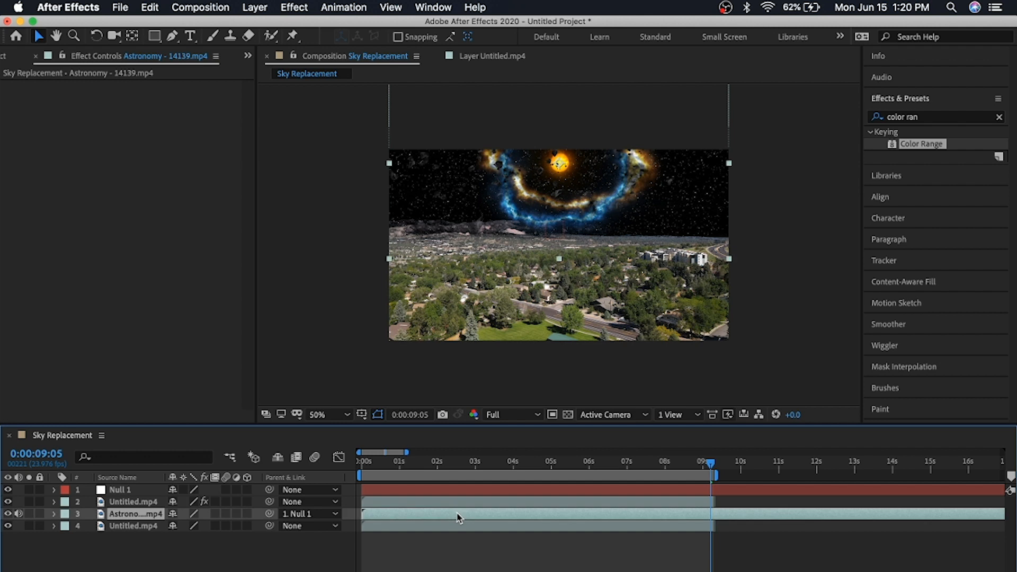
left_click(178, 39)
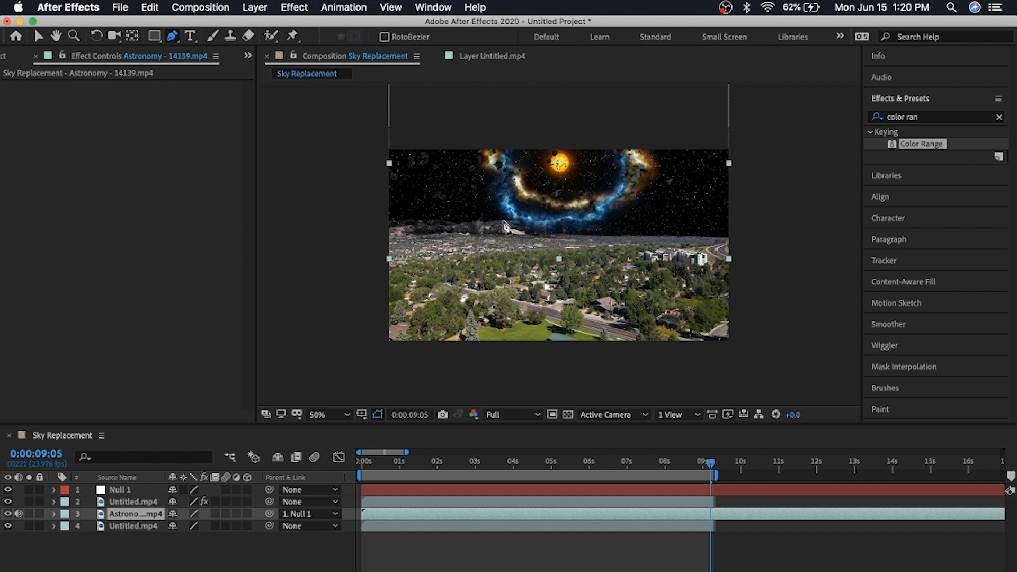
key("period")
key("h")
left_click_drag(473, 245, 822, 306)
key("g")
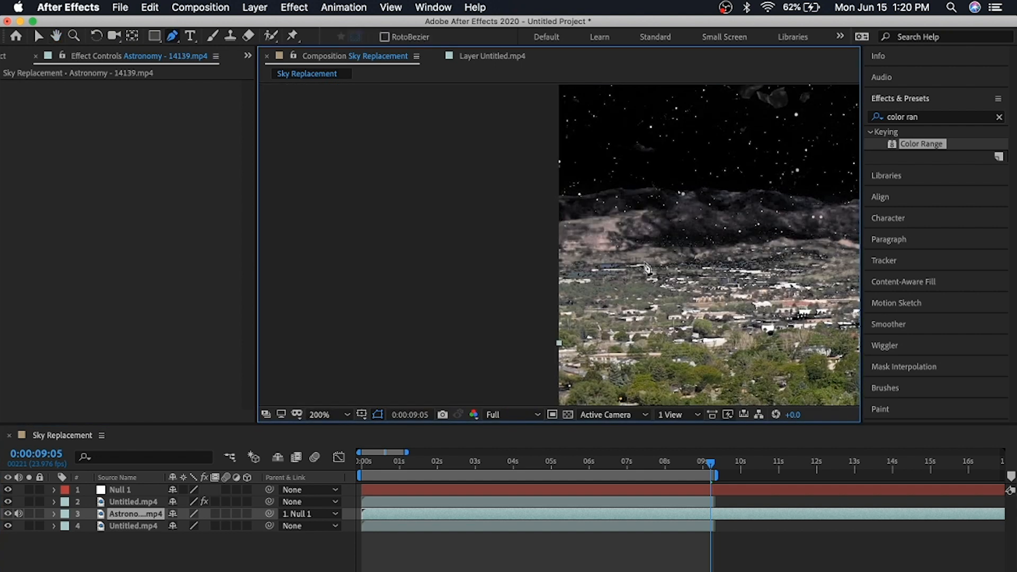
left_click(581, 206)
left_click(622, 203)
left_click(656, 201)
left_click(690, 205)
left_click(713, 201)
left_click(755, 202)
- Extend the Astronomy layer's mask path rightward along the ridge toward the central peaks
key("h")
left_click_drag(812, 222, 543, 221)
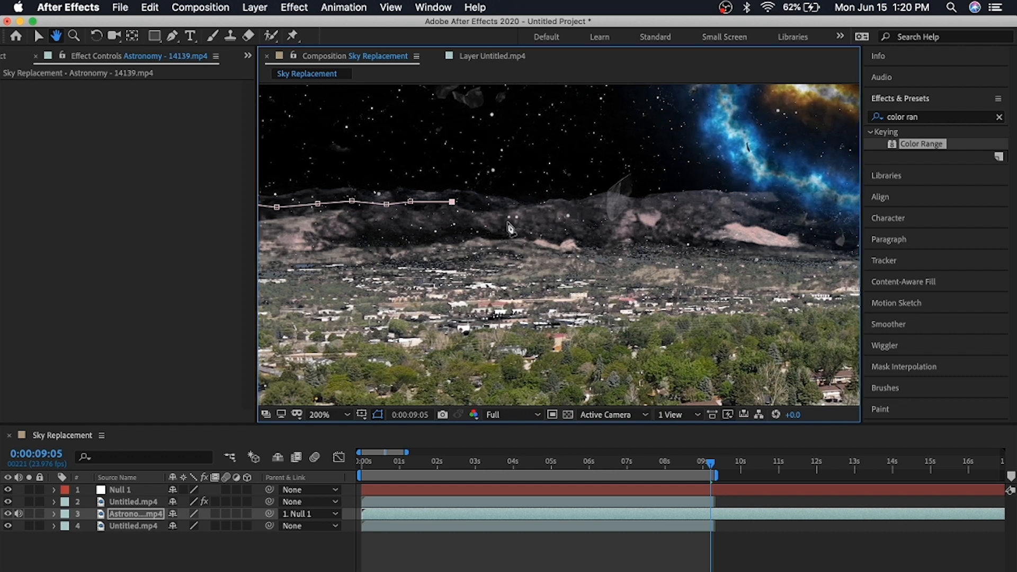
key("g")
left_click(527, 210)
left_click(570, 210)
left_click(620, 205)
left_click(686, 206)
key("h")
left_click_drag(777, 222, 452, 223)
key("g")
- Hide the Astronomy layer, raise the last mask point onto the ridge and trace the remaining skyline past the footage's right edge
left_click(7, 513)
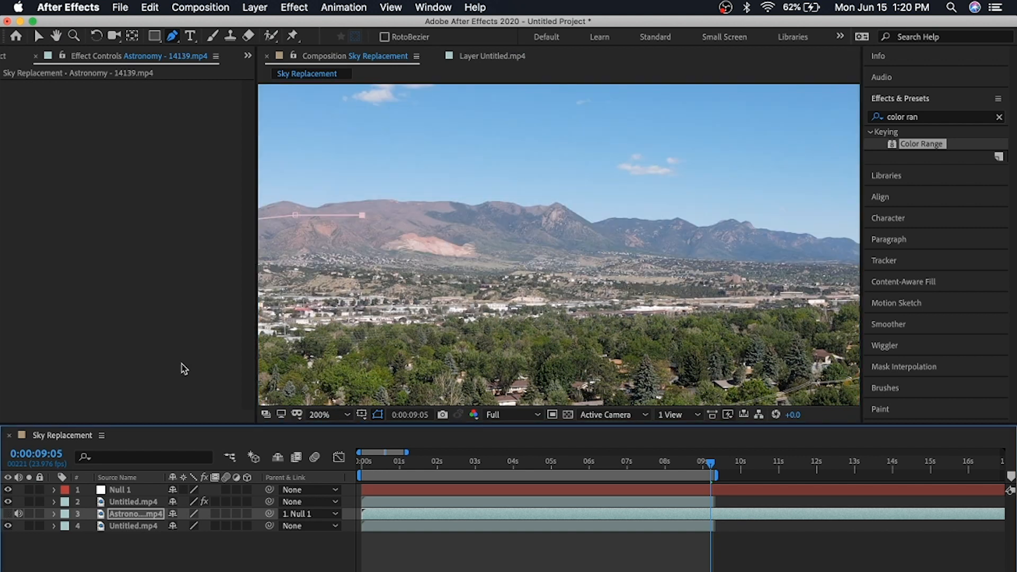
left_click_drag(360, 216, 360, 208)
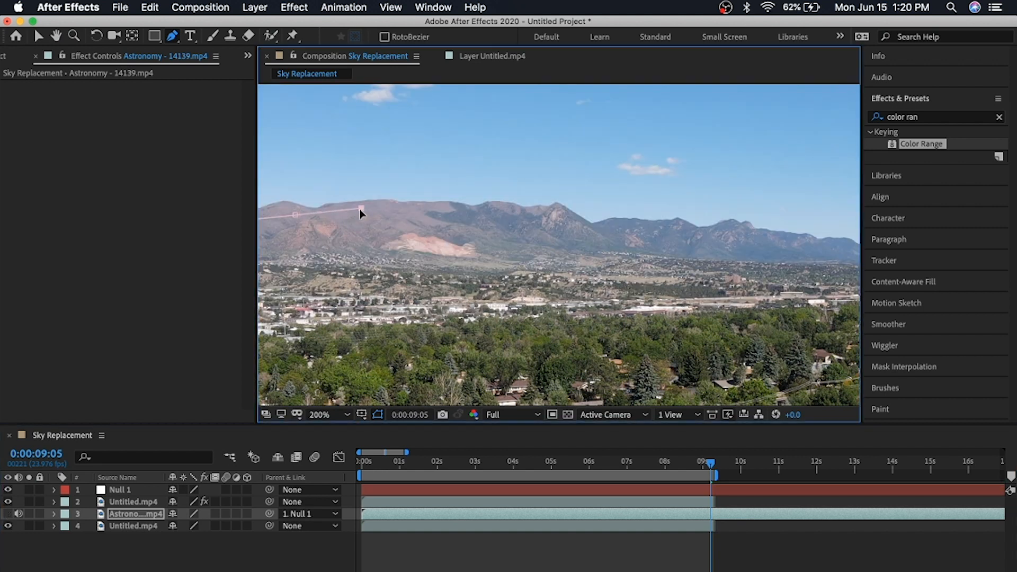
key("h")
left_click_drag(298, 238, 327, 218)
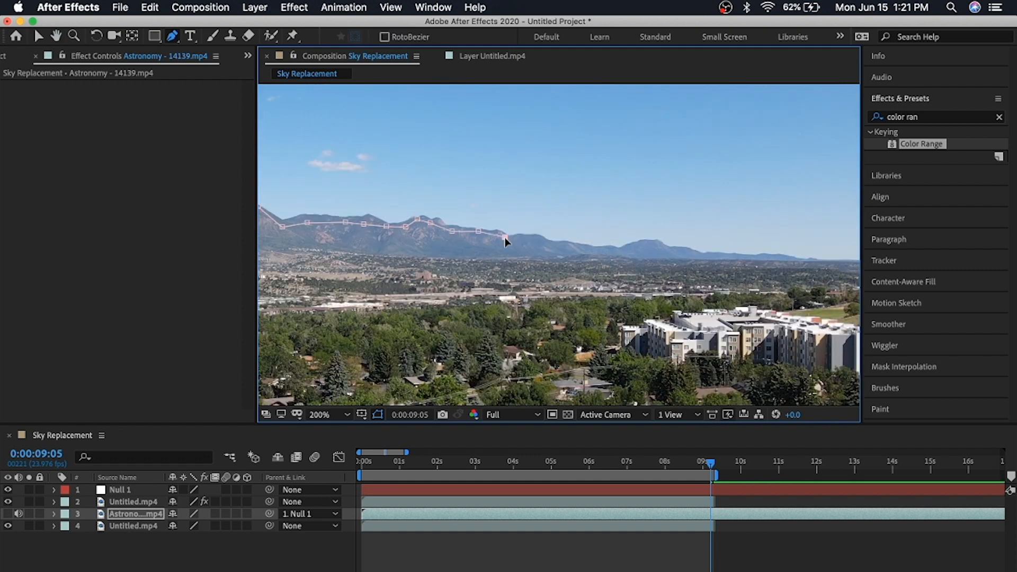
left_click(544, 238)
left_click(607, 248)
left_click(650, 243)
left_click(692, 252)
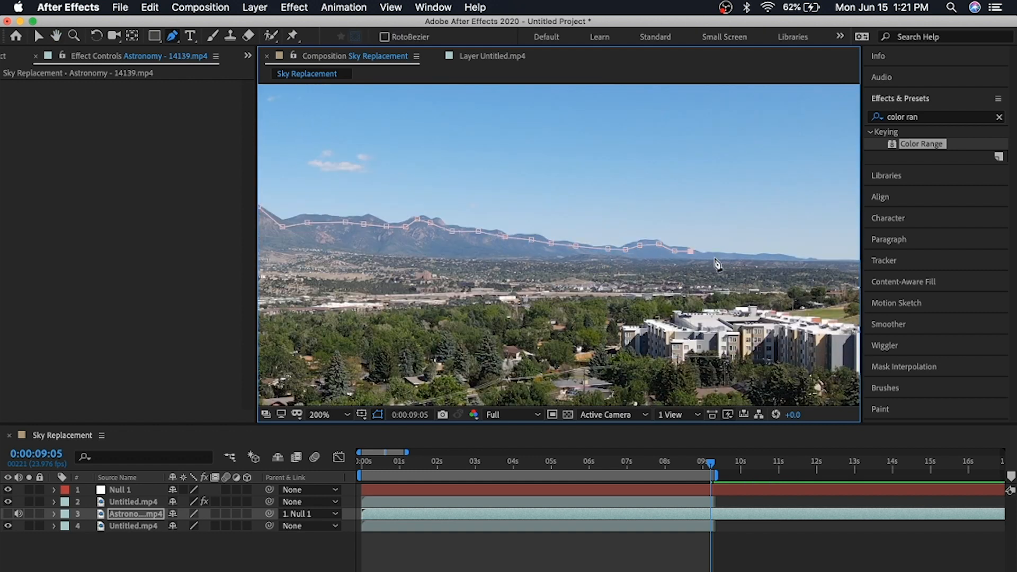
left_click(787, 260)
left_click_drag(788, 260, 445, 266)
left_click(643, 266)
- Close the mask around the landscape with two corner points below the footage and a return to the first point
scroll(644, 267, "down", 2)
key("h")
left_click_drag(379, 337, 524, 320)
key("g")
left_click(757, 358)
left_click(388, 348)
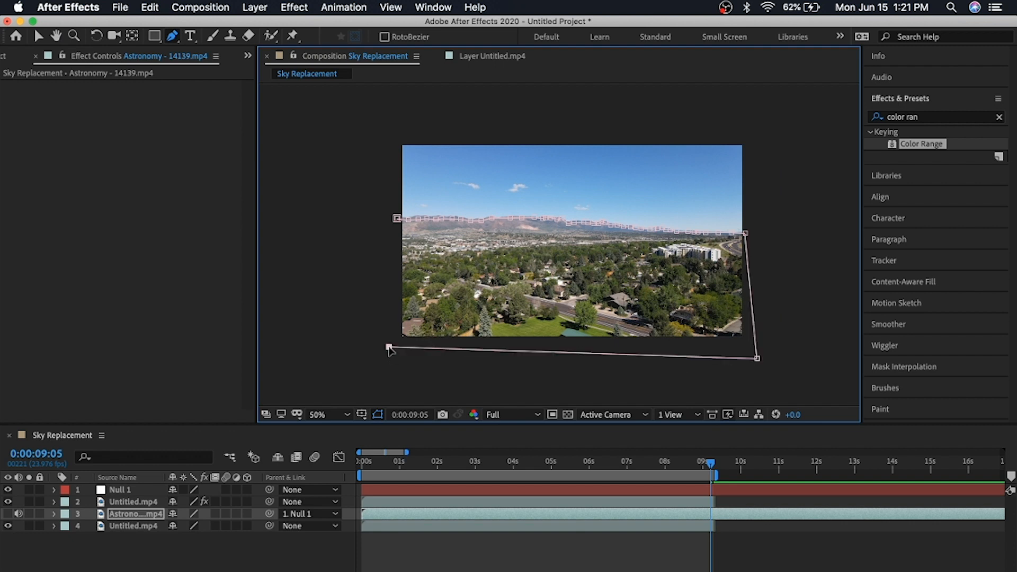
left_click(397, 218)
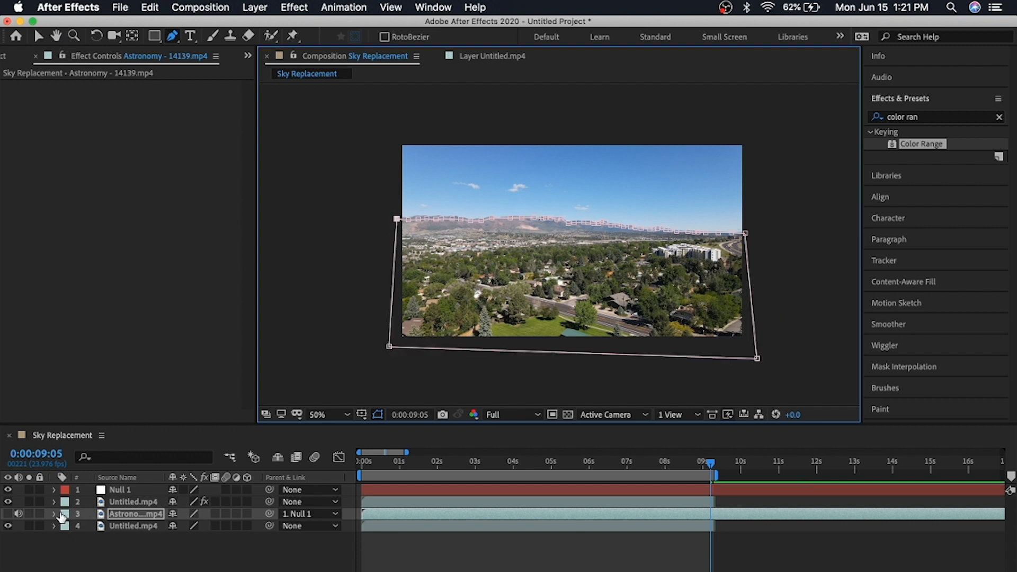
- Show the Astronomy layer again and invert its Mask 1
left_click(8, 513)
left_click(54, 514)
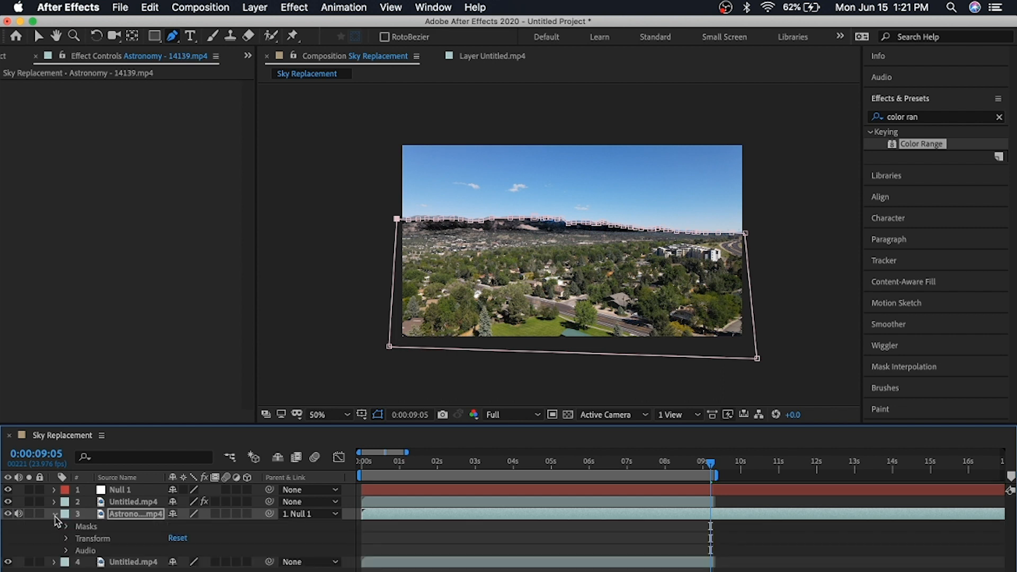
left_click(66, 526)
left_click(220, 538)
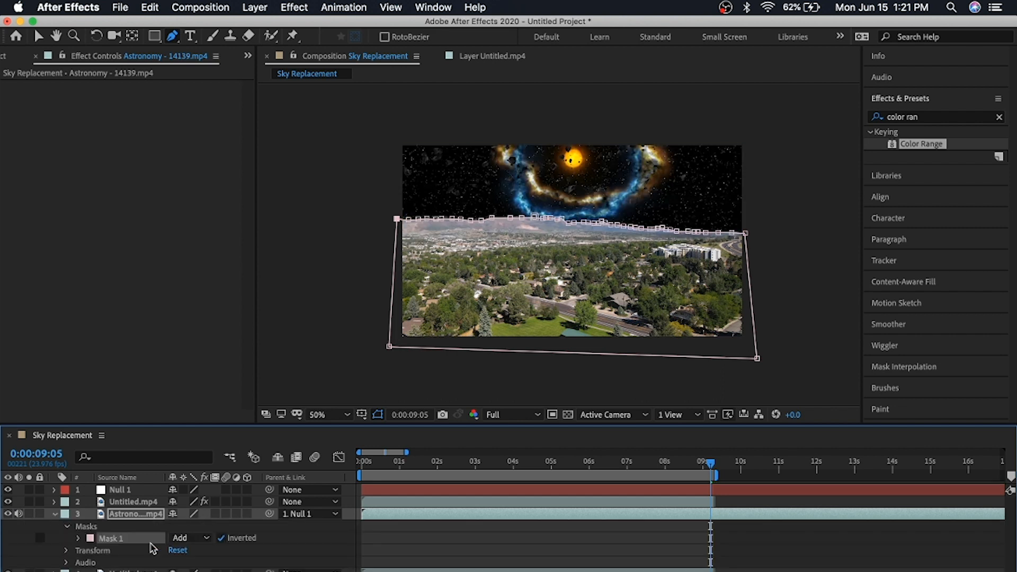
left_click(76, 539)
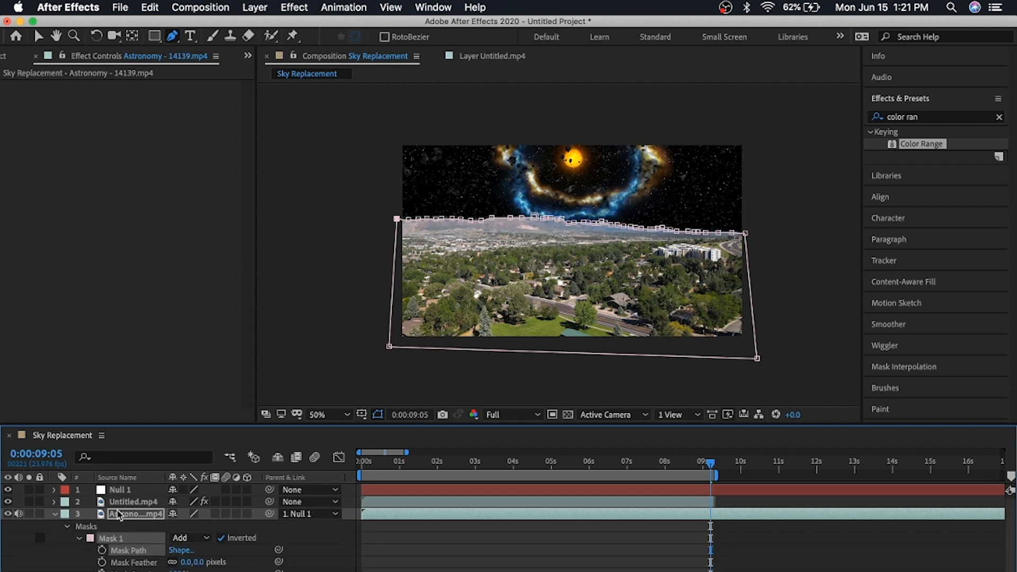
left_click(79, 538)
left_click(506, 539)
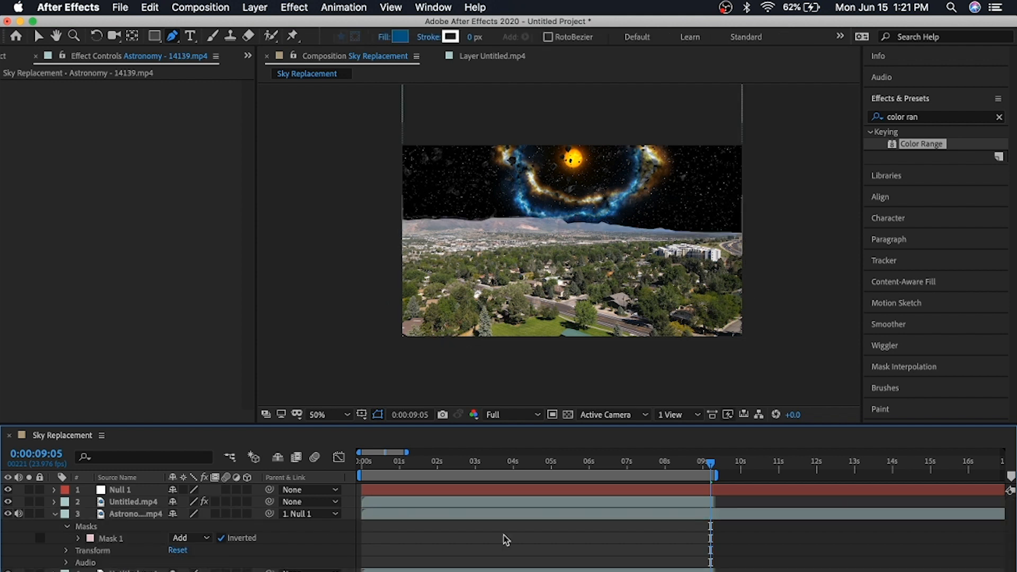
- Soften the edge of the Astronomy layer's Mask 1 with a feather of 78 pixels
left_click(79, 538)
left_click_drag(201, 565, 245, 563)
left_click(508, 545)
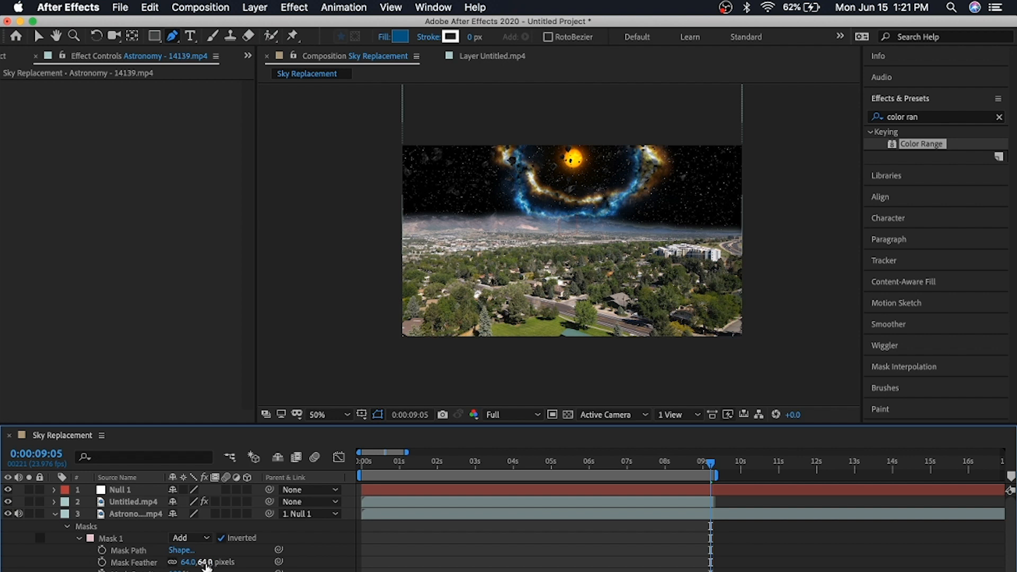
left_click_drag(208, 563, 451, 563)
left_click(457, 564)
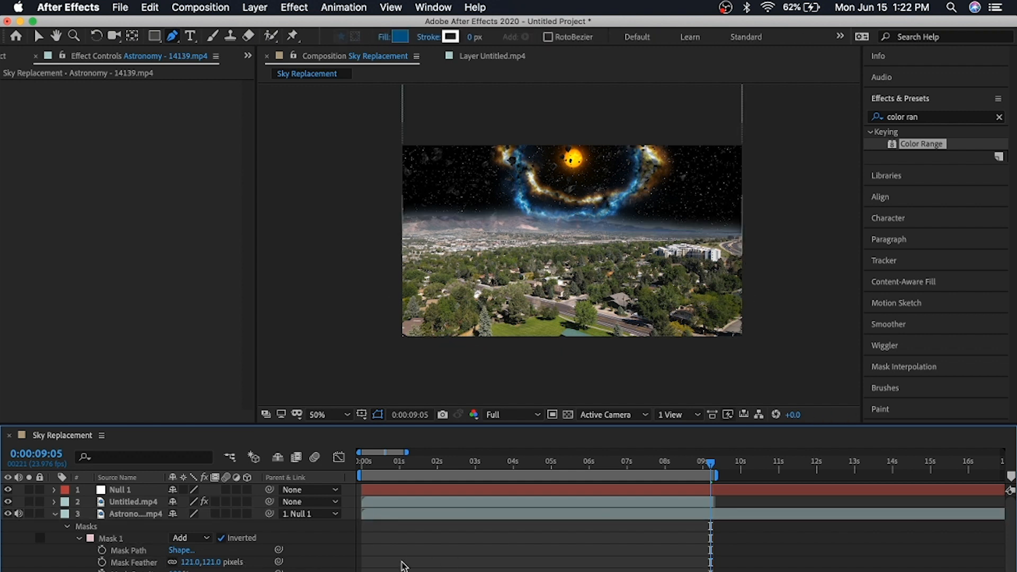
mouse_move(211, 563)
left_mouse_down()
mouse_move(183, 562)
mouse_move(193, 565)
left_mouse_up()
left_click(404, 549)
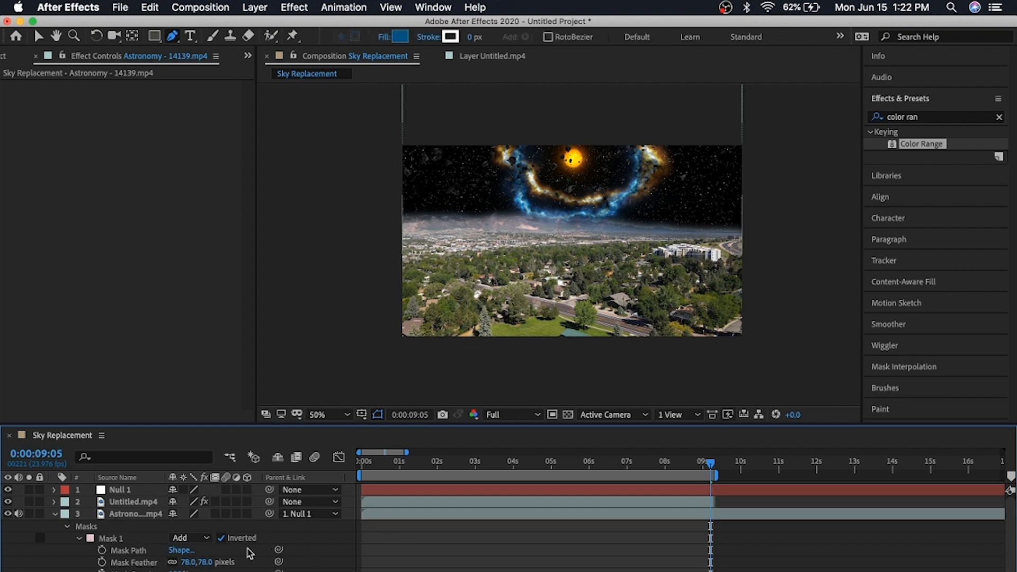
- Reduce the Astronomy layer's Mask 1 feather to 65 pixels and shift the whole mask slightly upward
left_click_drag(207, 562, 195, 562)
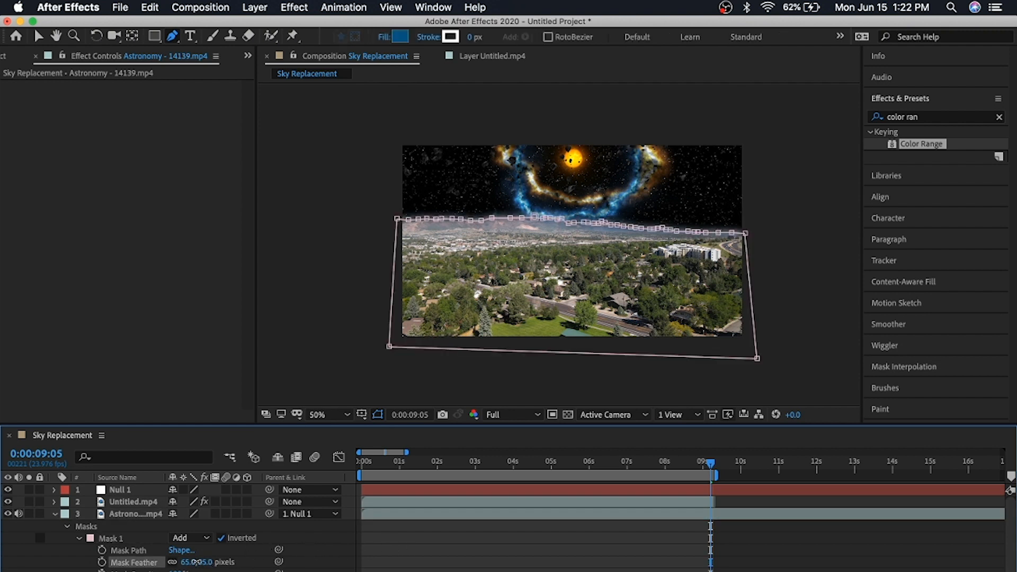
left_click(422, 536)
left_click(85, 527)
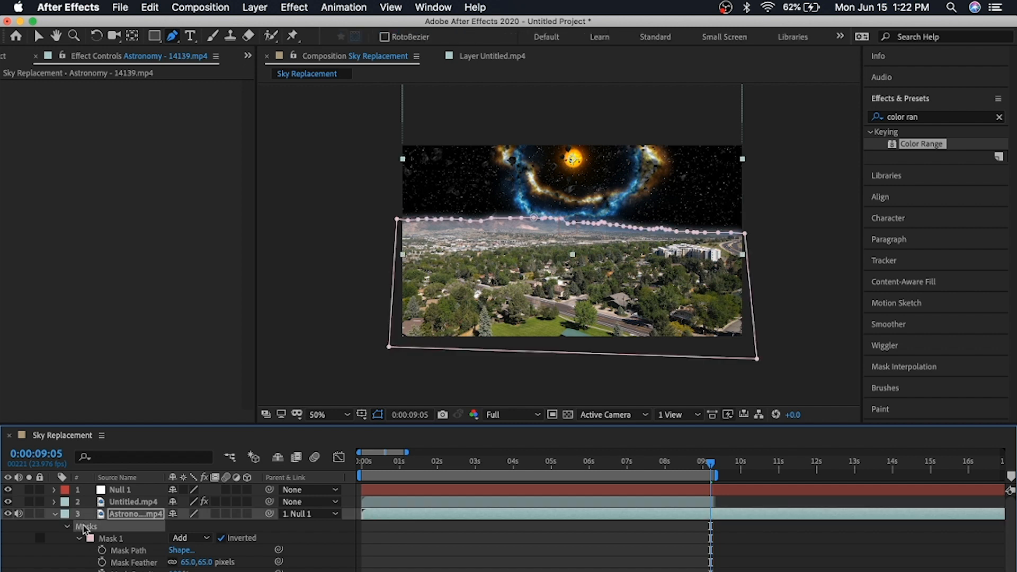
left_click(117, 539)
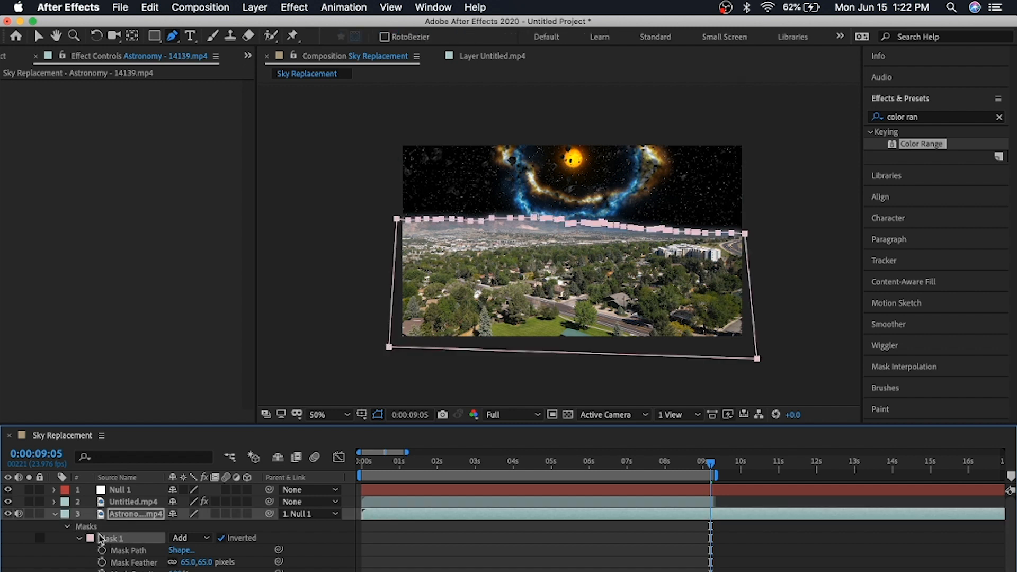
left_click(98, 526)
left_click(128, 541)
mouse_move(493, 220)
left_mouse_down()
mouse_move(490, 204)
mouse_move(490, 218)
left_mouse_up()
left_click(488, 546)
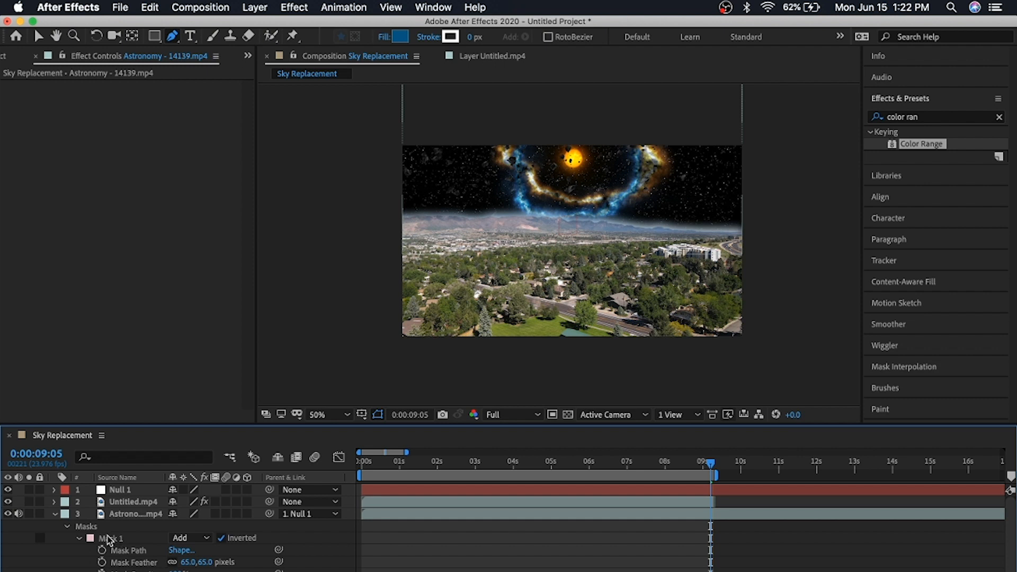
- Move the whole Mask 1 down slightly over the mountain ridge and set its feather to 78 pixels
left_click(109, 539)
left_click_drag(493, 213, 493, 223)
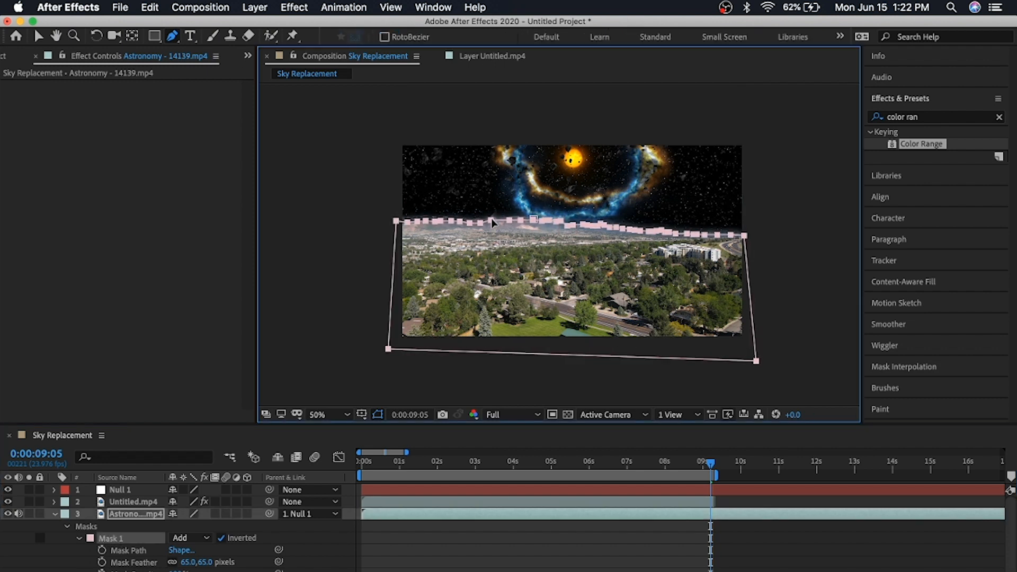
left_click(537, 552)
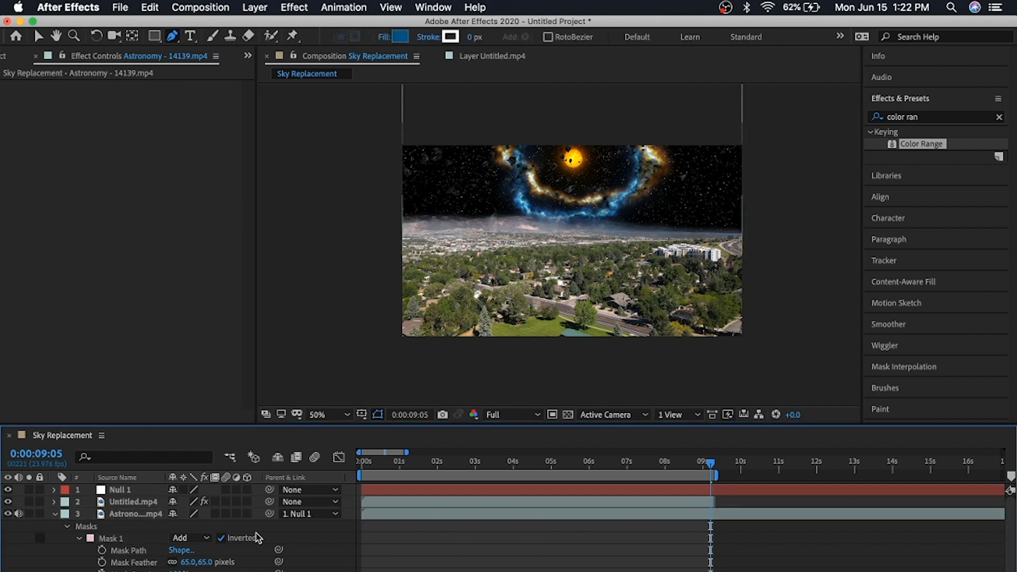
left_click_drag(206, 562, 215, 561)
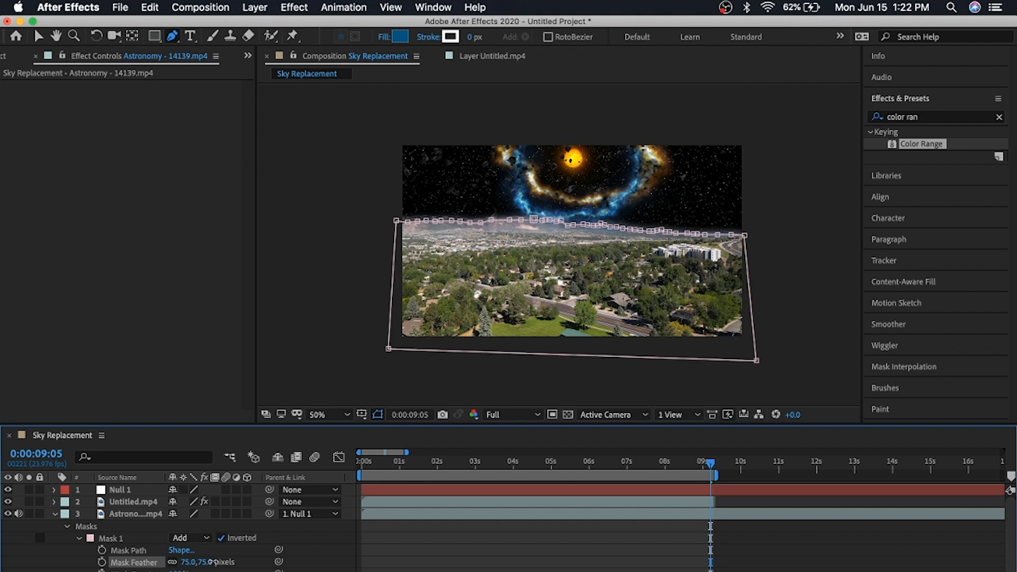
left_click(435, 550)
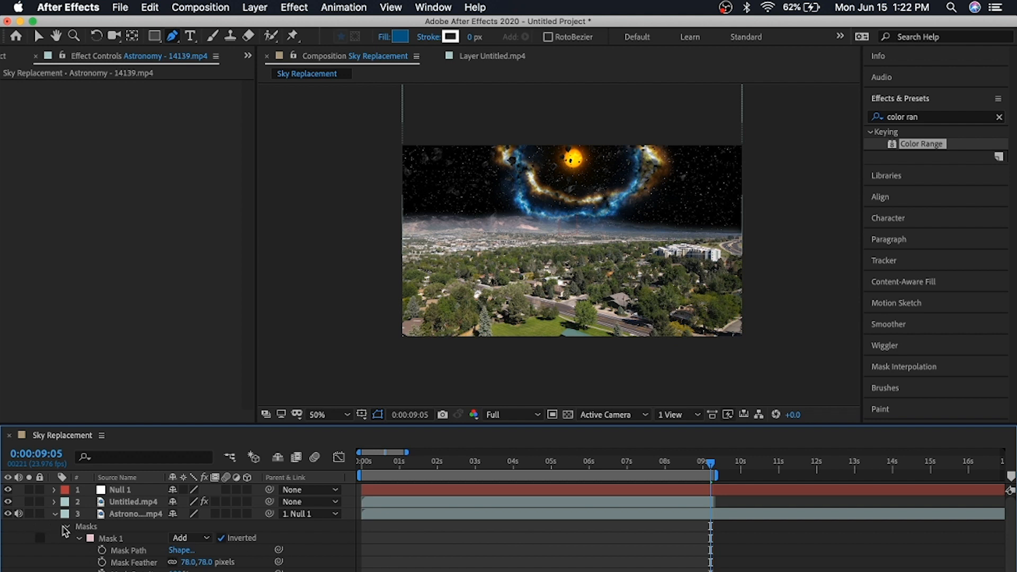
- Collapse the Astronomy layer's mask properties and go to 0:00:04:20 in the composition
left_click(68, 527)
left_click(55, 514)
left_click_drag(587, 466, 545, 467)
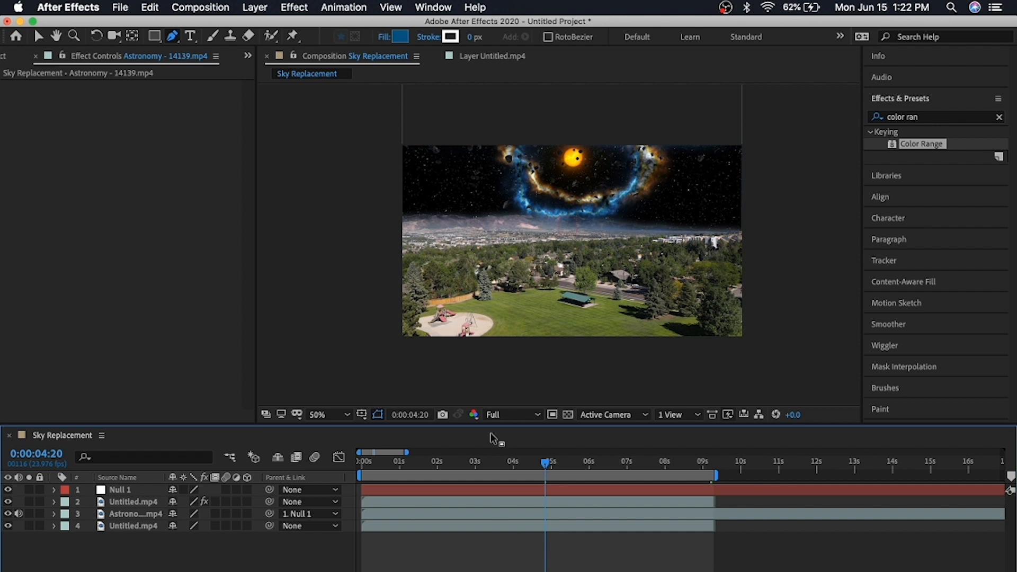
- Find the Lumetri Color effect and apply it to the keyed Untitled.mp4 layer above the Astronomy layer
left_click(999, 117)
left_click(962, 117)
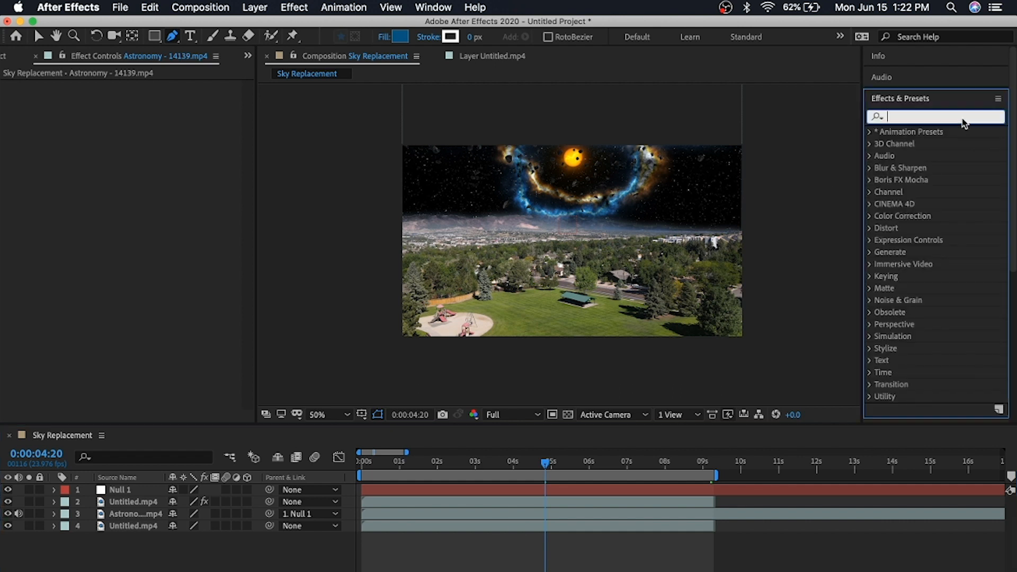
type("lem")
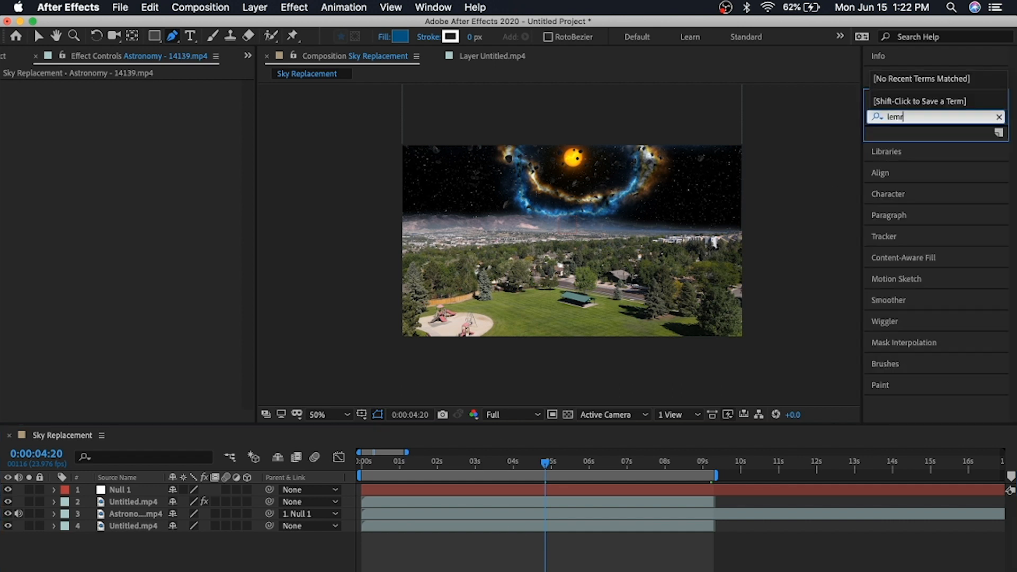
key("BackSpace")
key("BackSpace")
type("u")
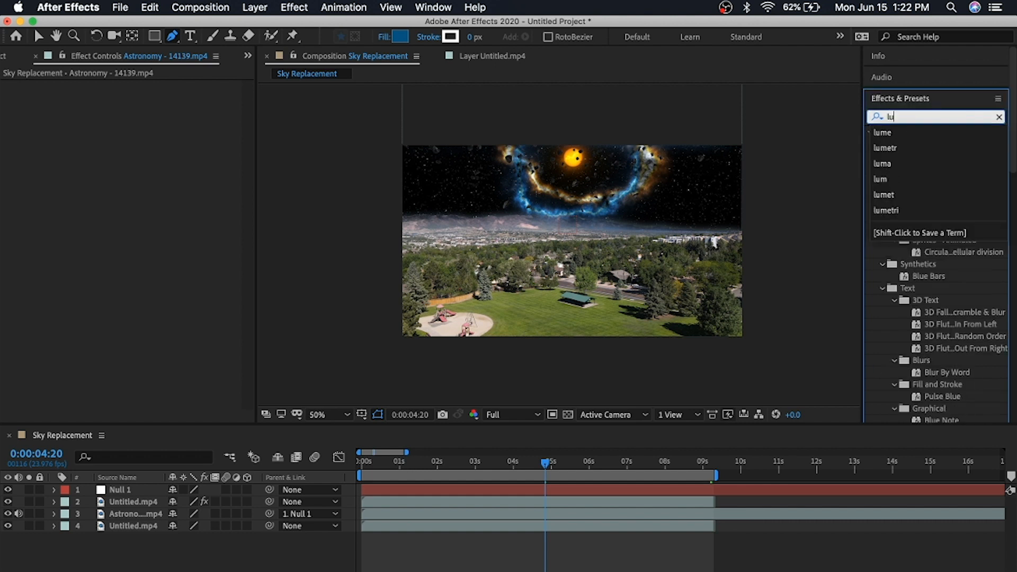
type("me")
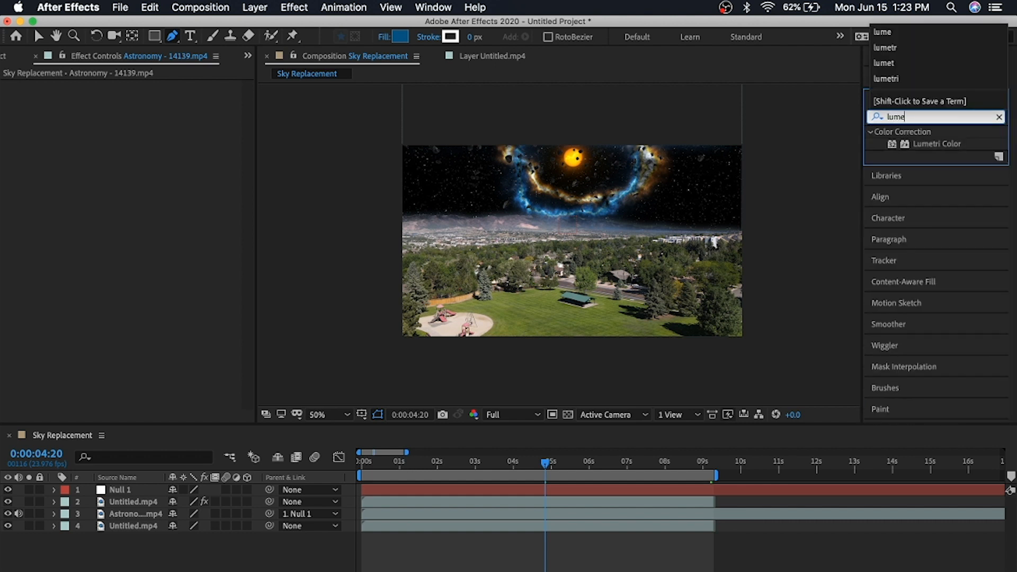
left_click_drag(937, 143, 449, 508)
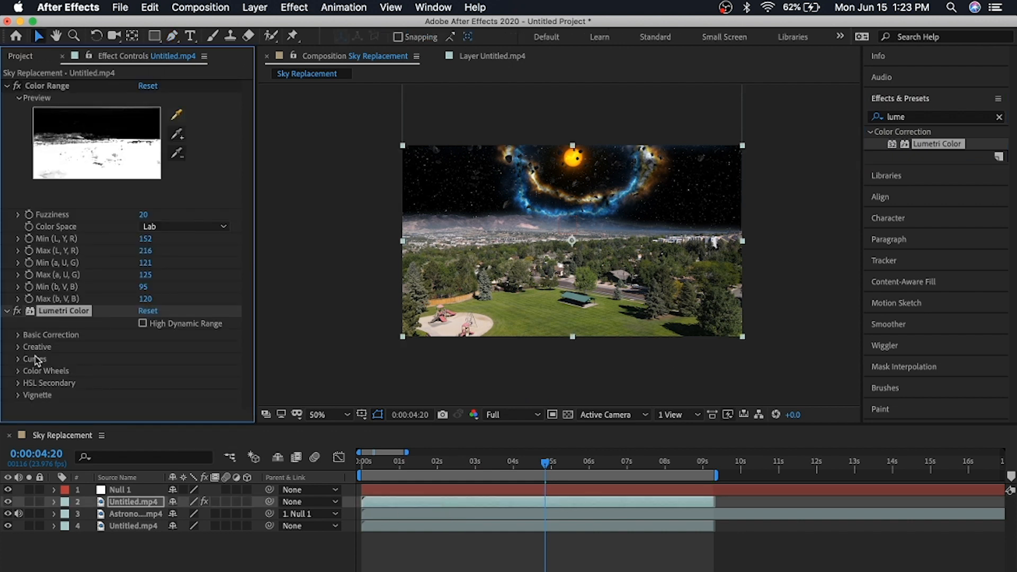
- In Lumetri Color's Basic Correction, set exposure to -1.9, temperature to 30 and contrast to 12
left_click(18, 335)
scroll(19, 340, "down", 5)
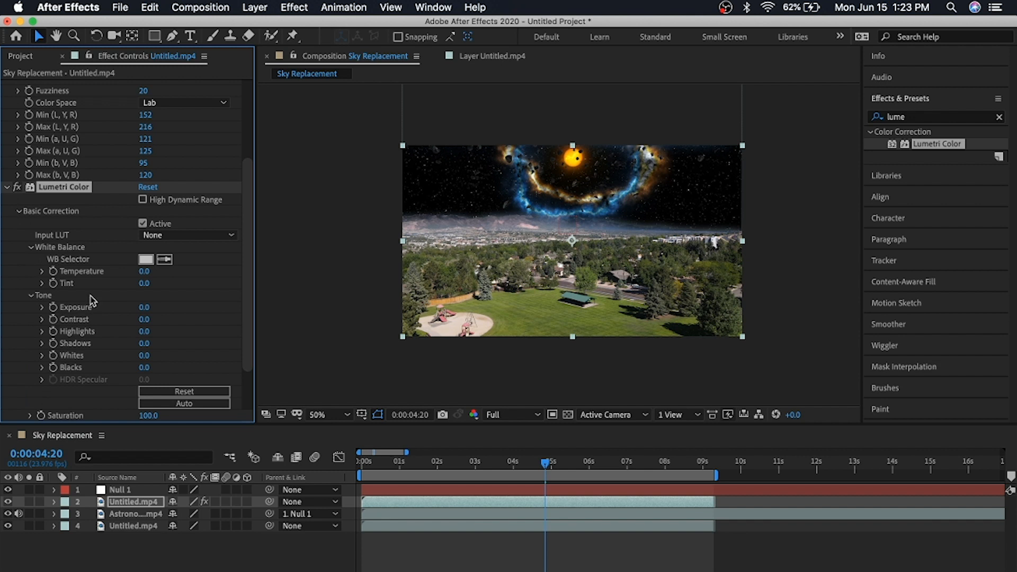
left_click_drag(135, 308, 132, 309)
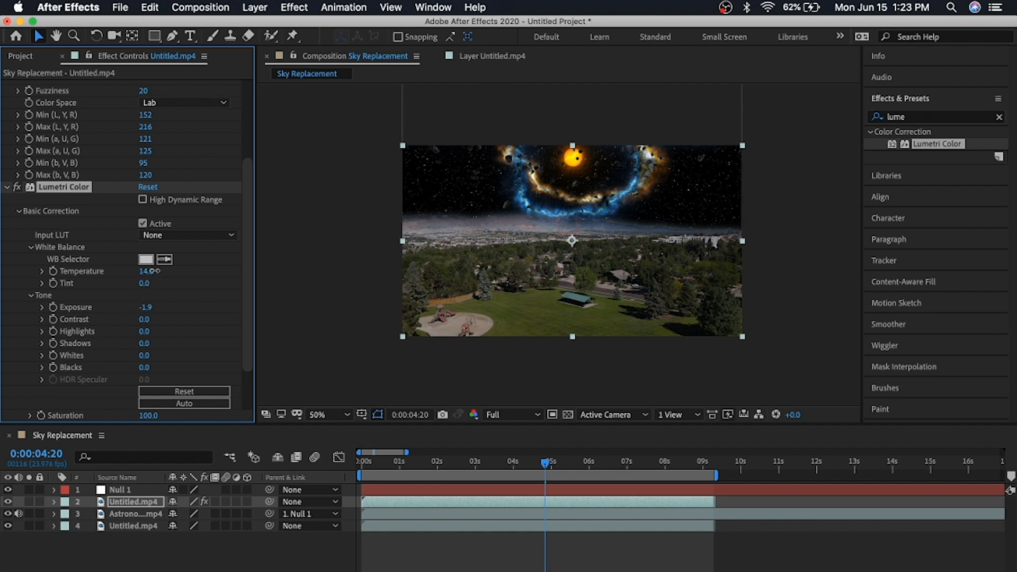
left_click_drag(153, 271, 167, 272)
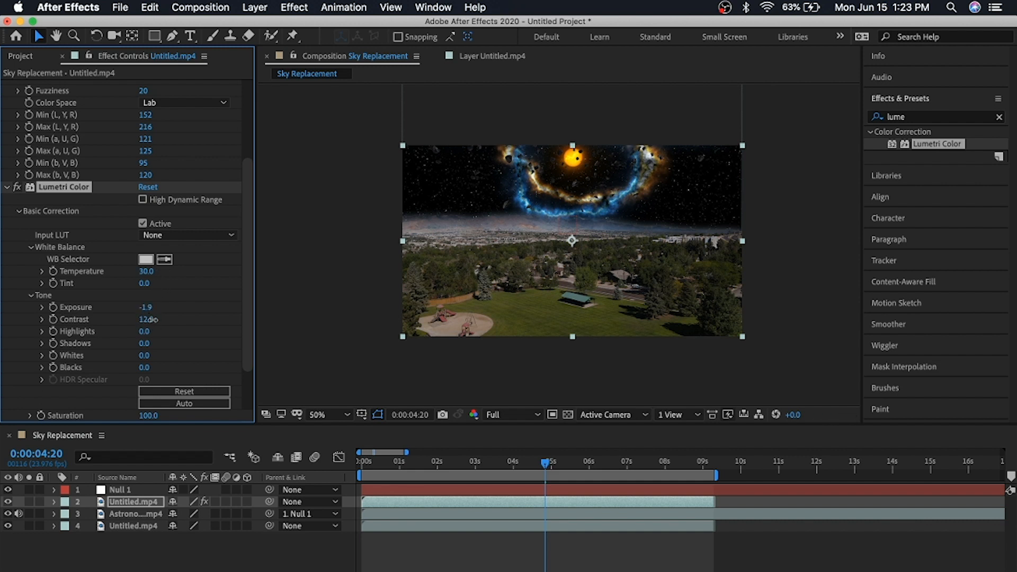
- Set highlights to -20, shadows to -11, whites to -6, blacks to -12 and saturation to 108 in Basic Correction
left_click_drag(147, 331, 134, 331)
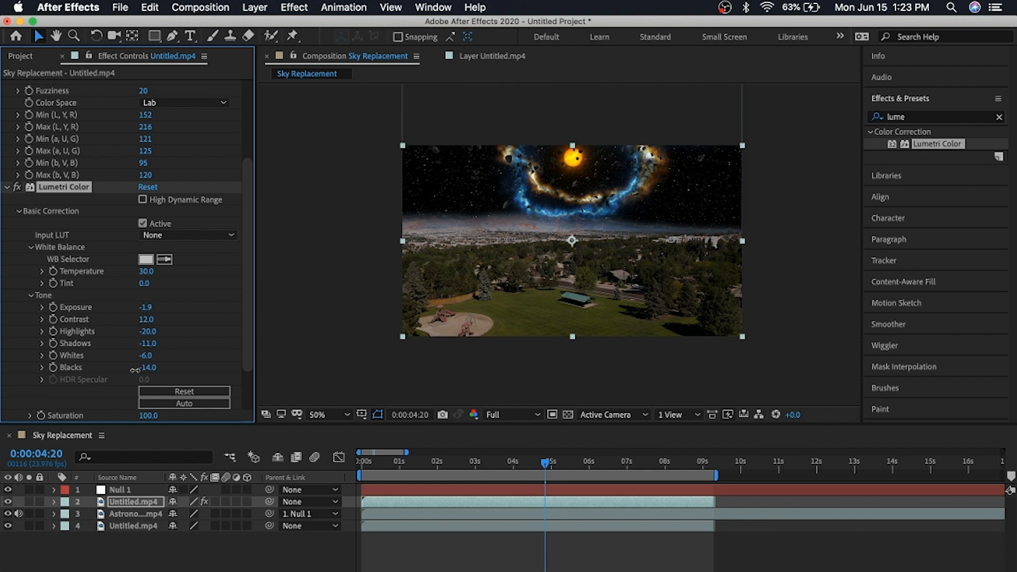
scroll(190, 349, "down", 3)
left_click_drag(154, 359, 157, 359)
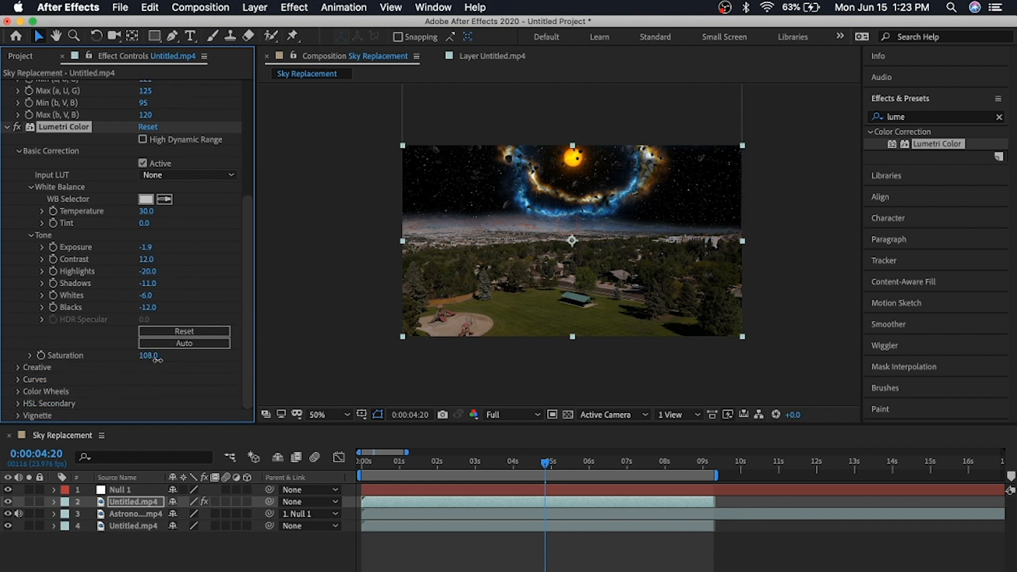
- Raise the midpoint of the blue channel's RGB curve slightly in Lumetri Color
left_click(18, 380)
left_click(179, 169)
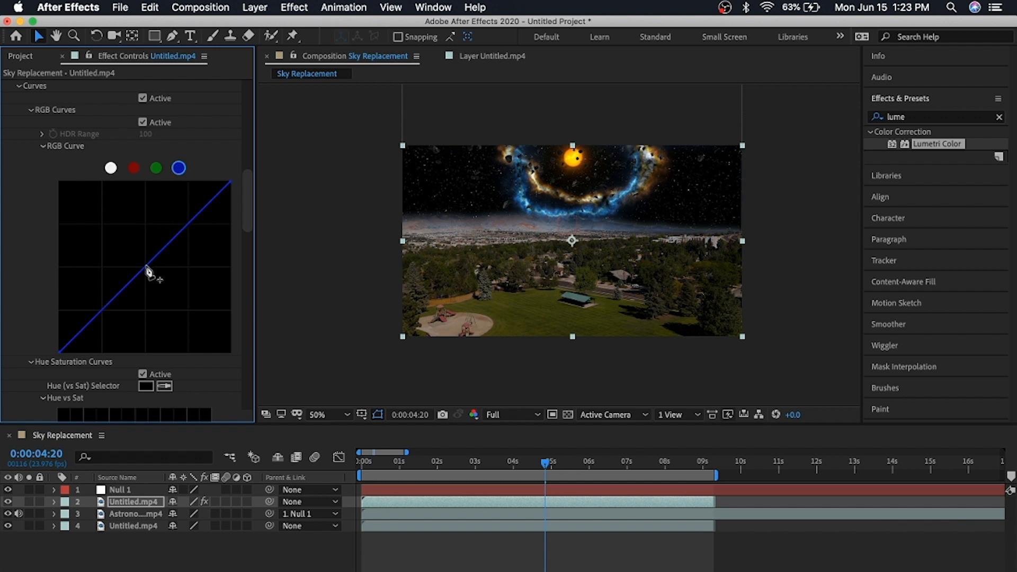
left_click_drag(148, 271, 144, 268)
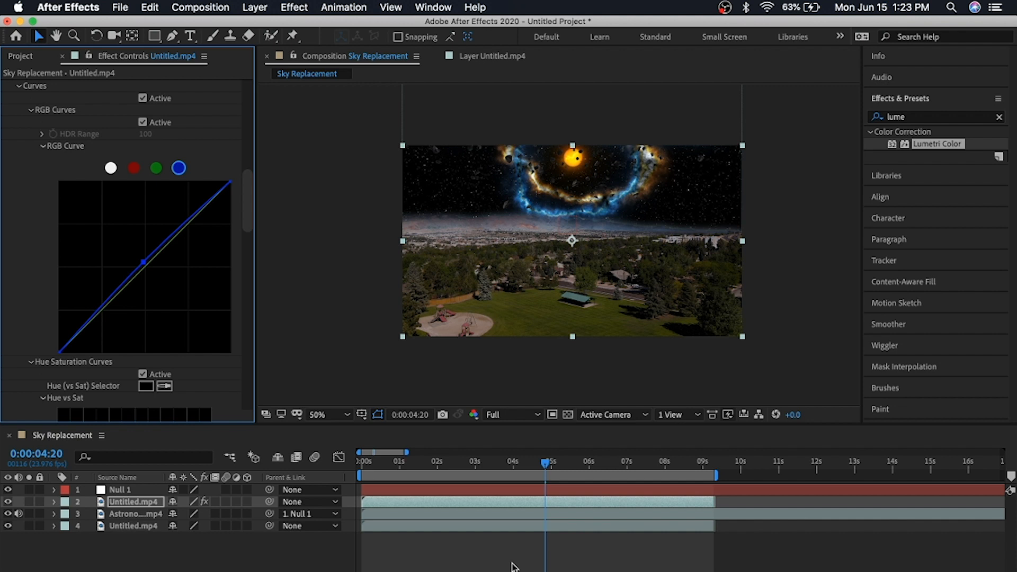
left_click(212, 552)
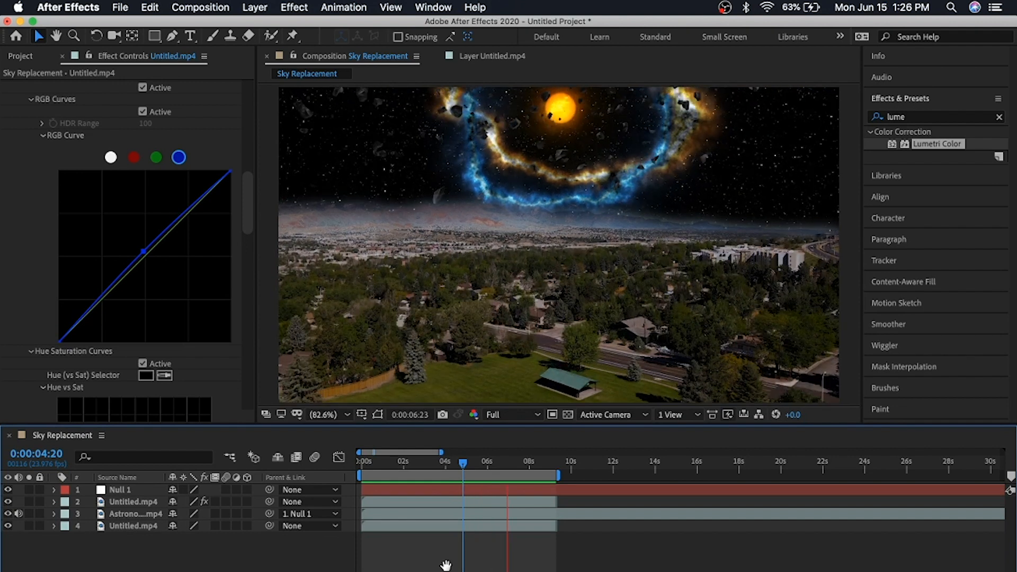
- Split all four layers of the Sky Replacement composition at 0:00:02:01
key("space")
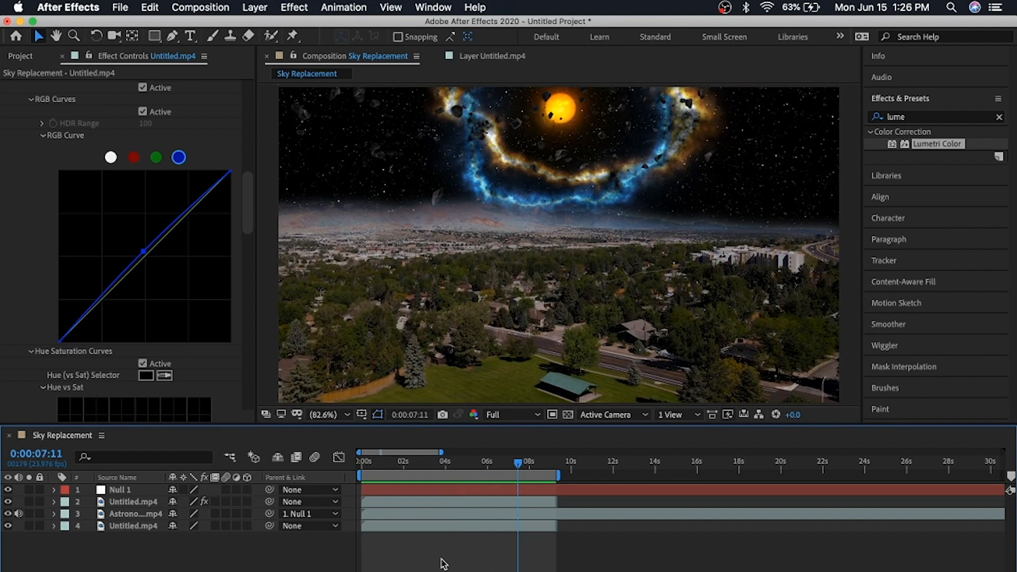
left_click(404, 465)
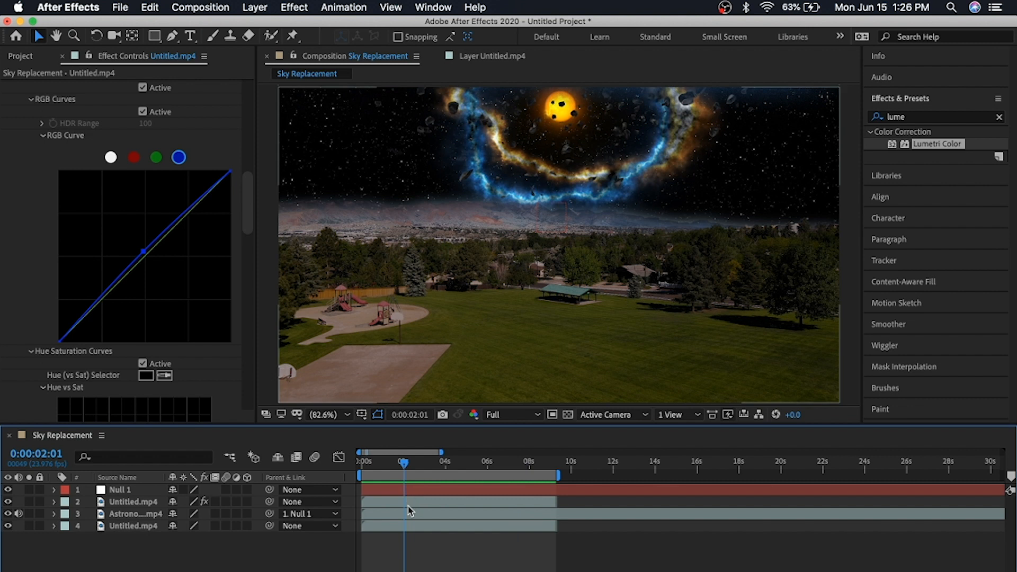
left_click(133, 527)
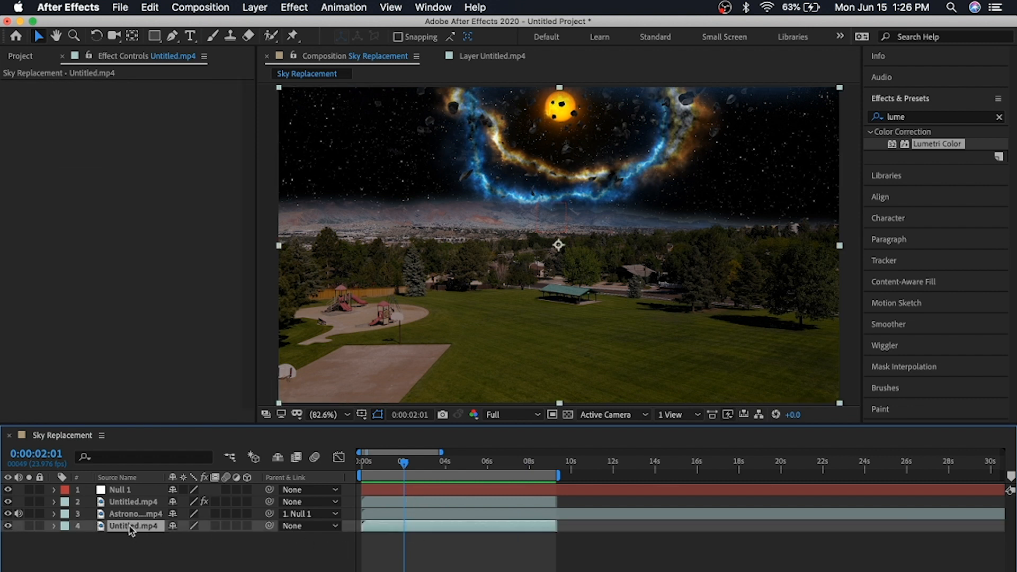
left_click(128, 492, "shift")
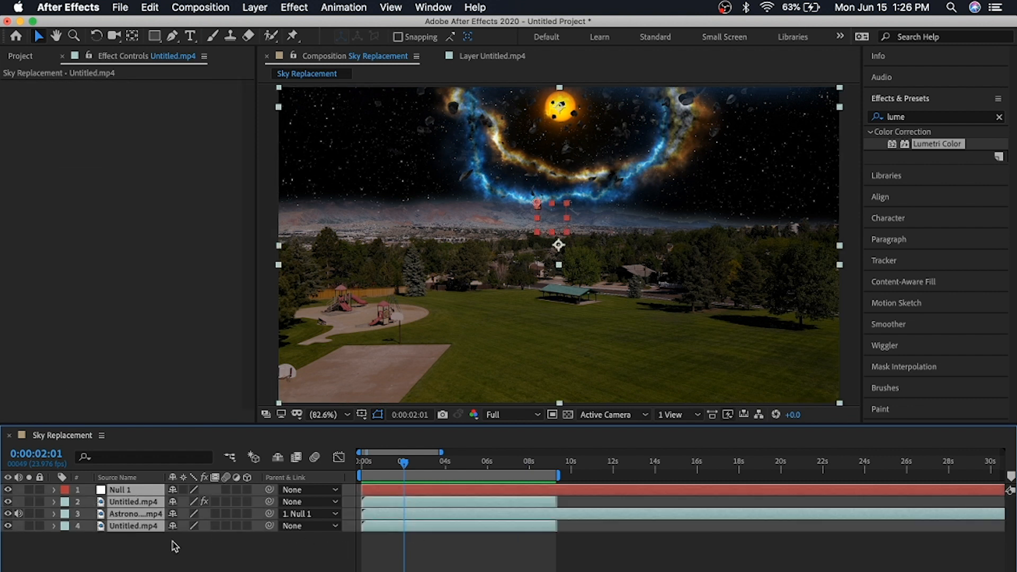
key("super+shift+d")
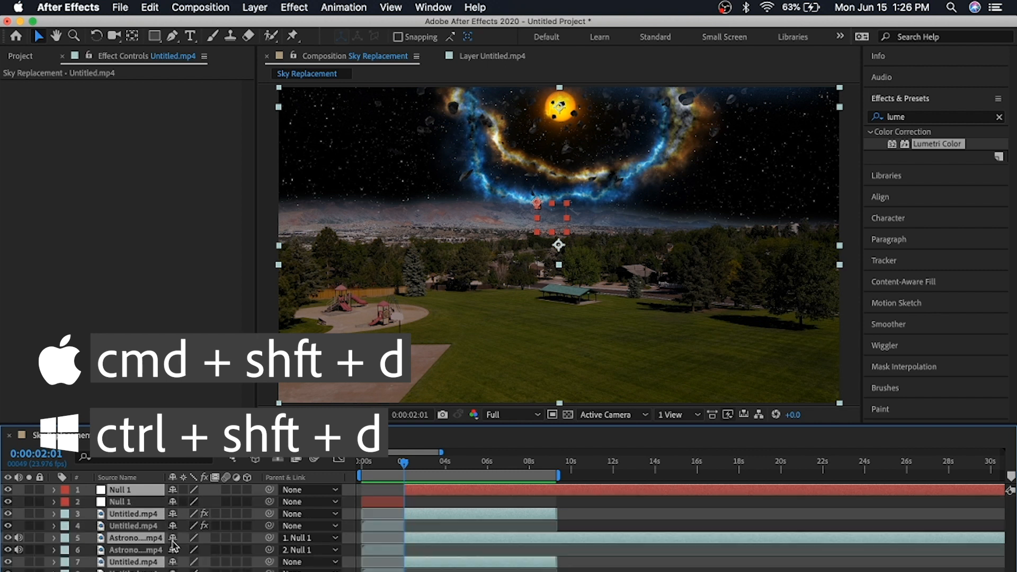
- Delete the segments before 0:00:02:01 of the null, Astronomy and unkeyed Untitled.mp4 layers
left_click(384, 502)
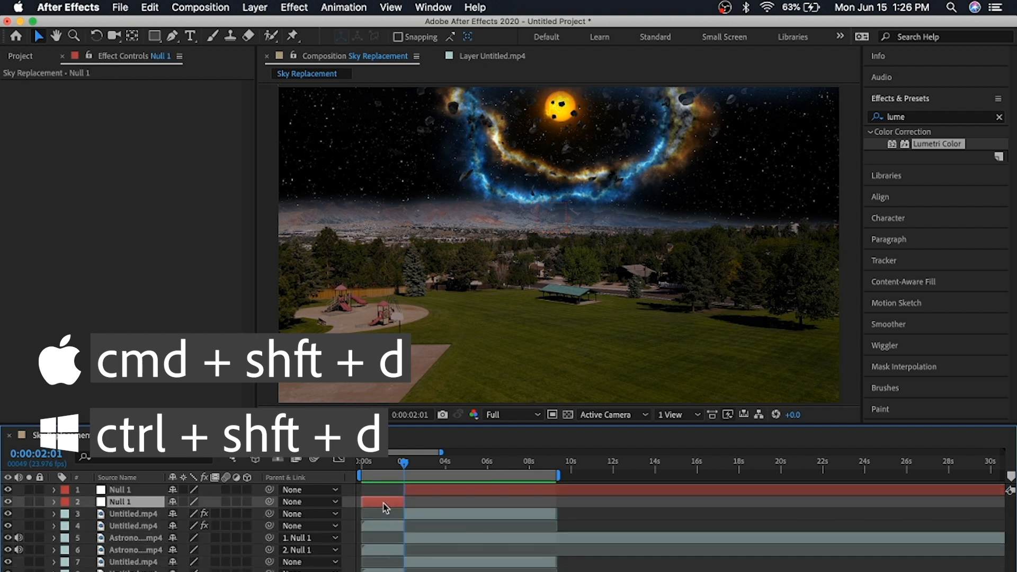
key("Delete")
left_click(384, 536)
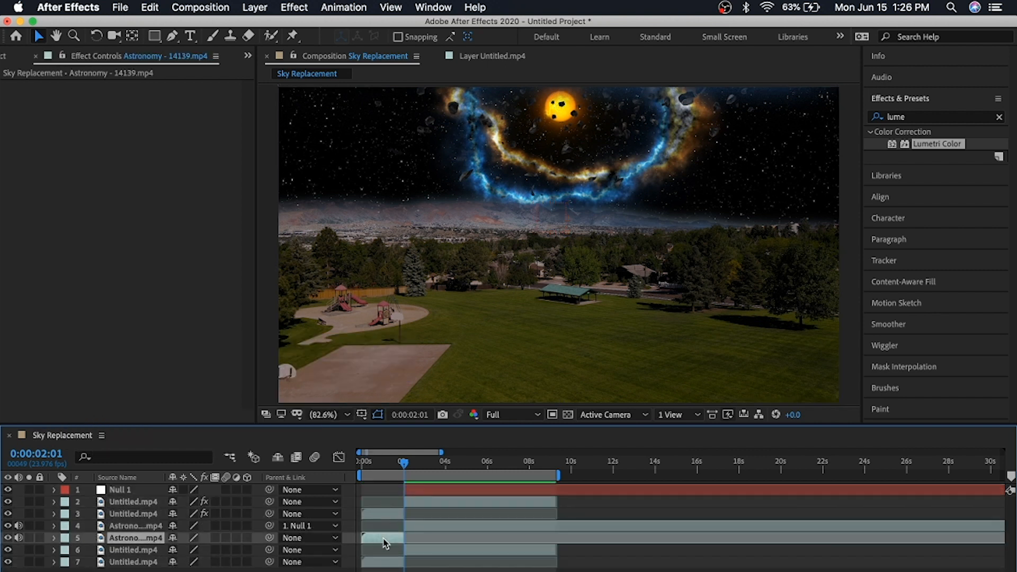
key("Delete")
left_click(385, 550)
key("Delete")
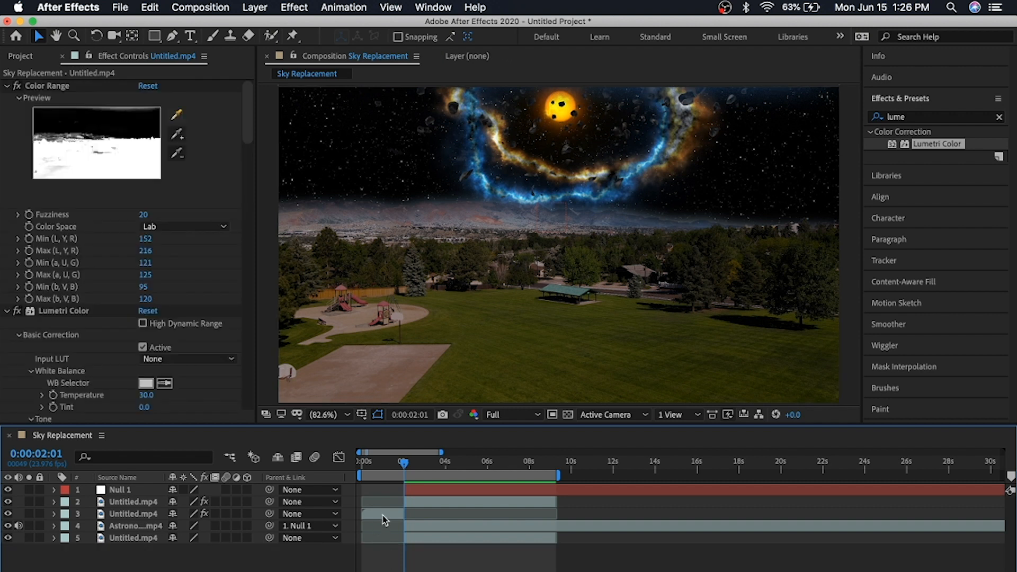
- Remove the Color Range and Lumetri Color effects from the opening segment of the keyed Untitled.mp4 layer
left_click(384, 516)
left_click(387, 466)
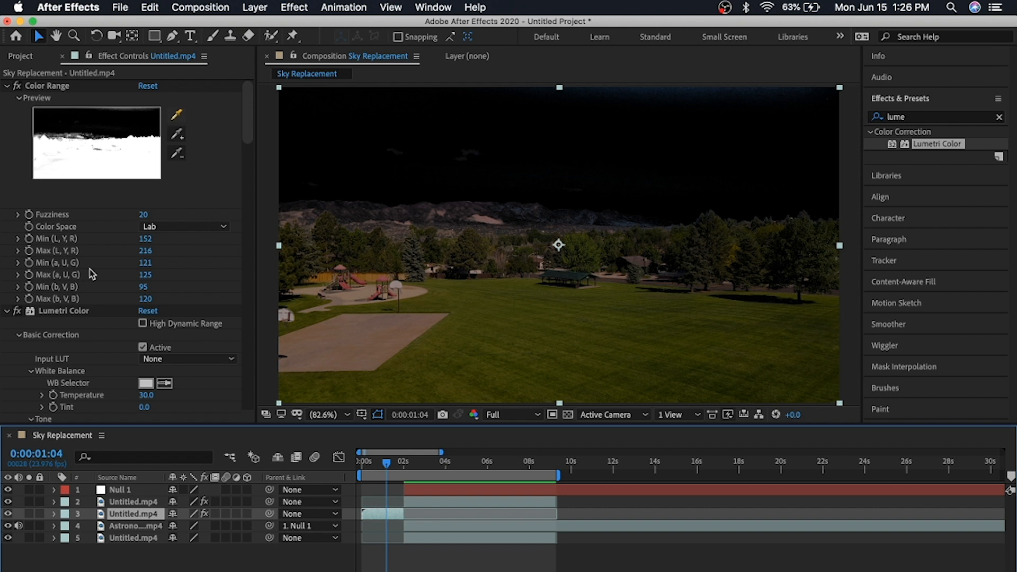
left_click(71, 87)
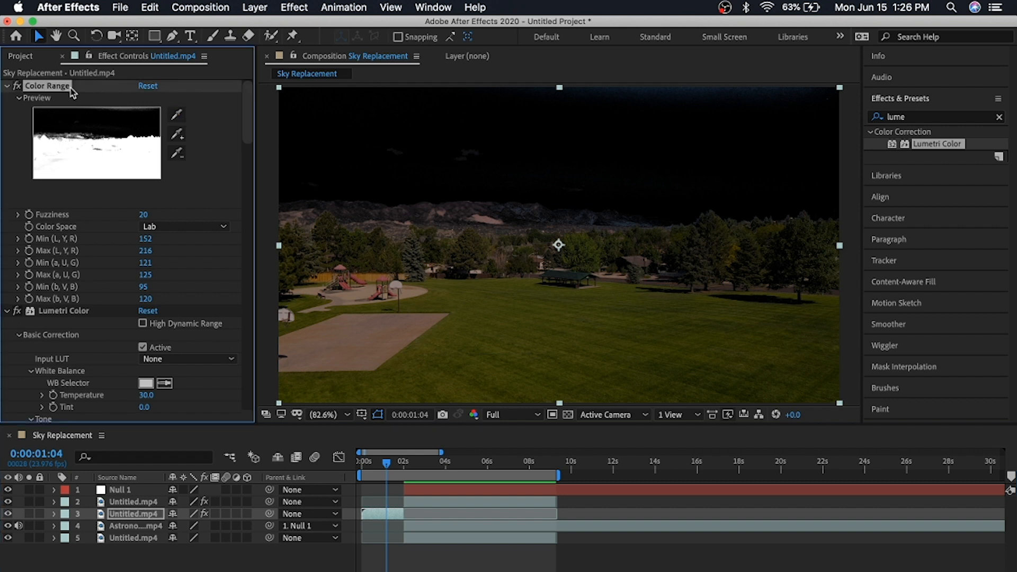
key("Delete")
left_click(71, 86)
key("Delete")
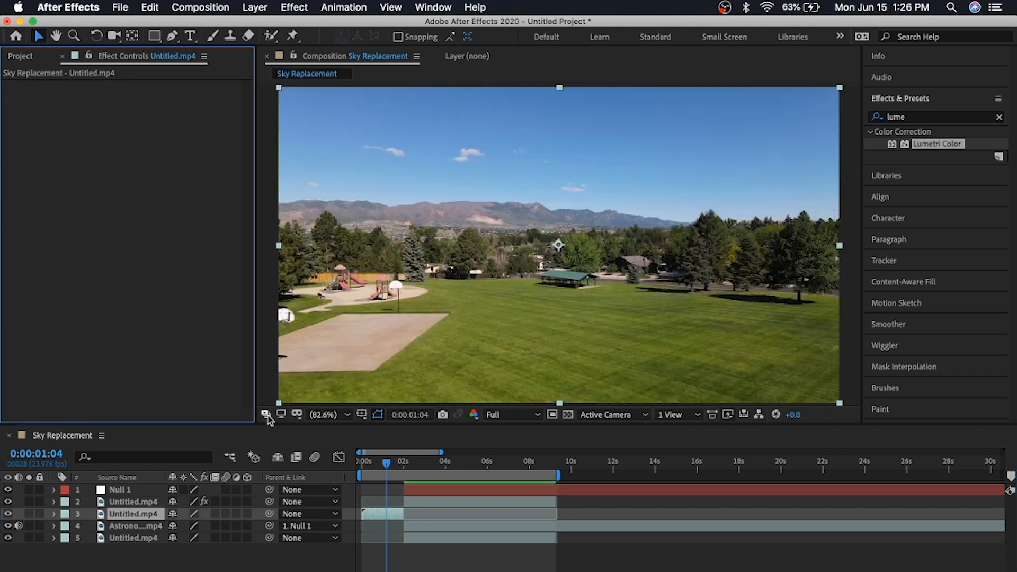
- Preview the composition from 0:00:00:01 to check the change from the original sky to the astronomy sky
left_click_drag(387, 466, 363, 465)
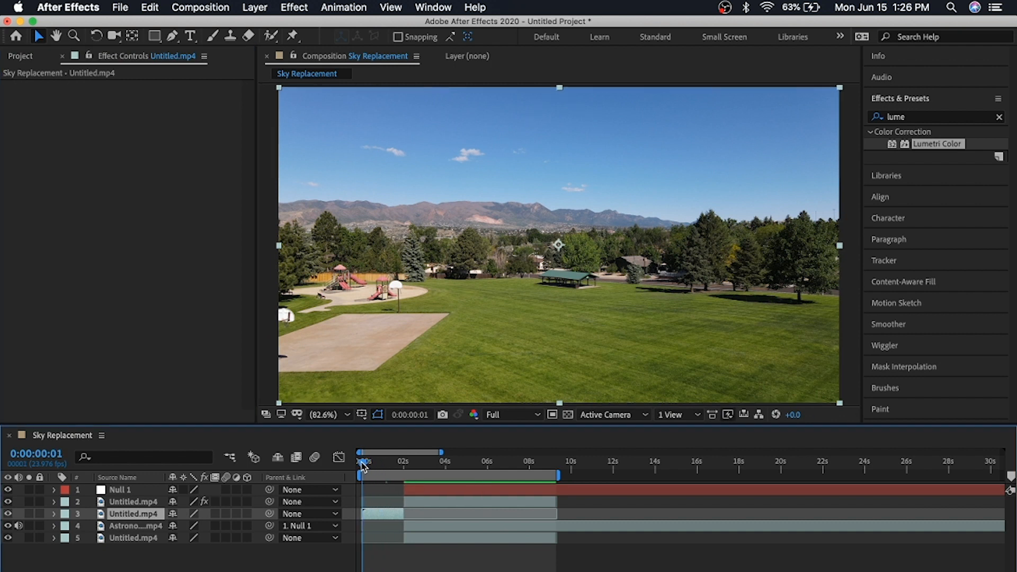
key("space")
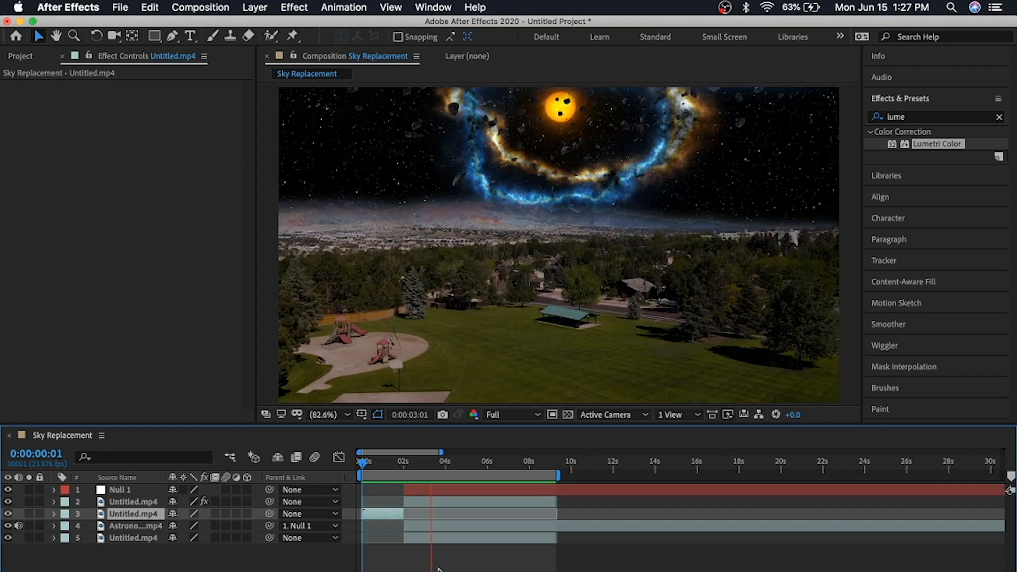
- Stop the preview at 0:00:04:08 and raise the Astronomy layer's Mask 1 slightly so its edge sits above the mountain ridgeline
key("space")
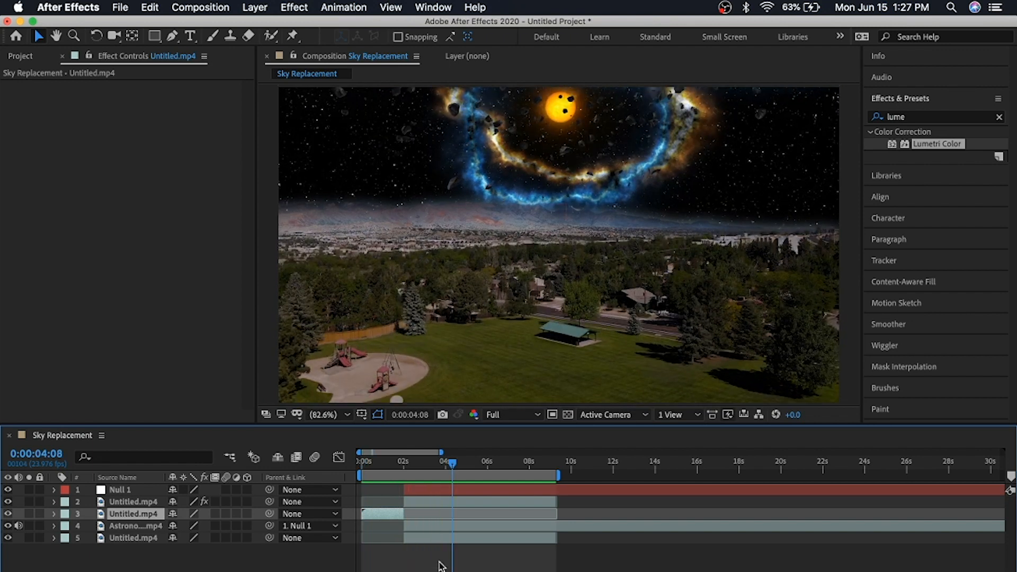
left_click(424, 529)
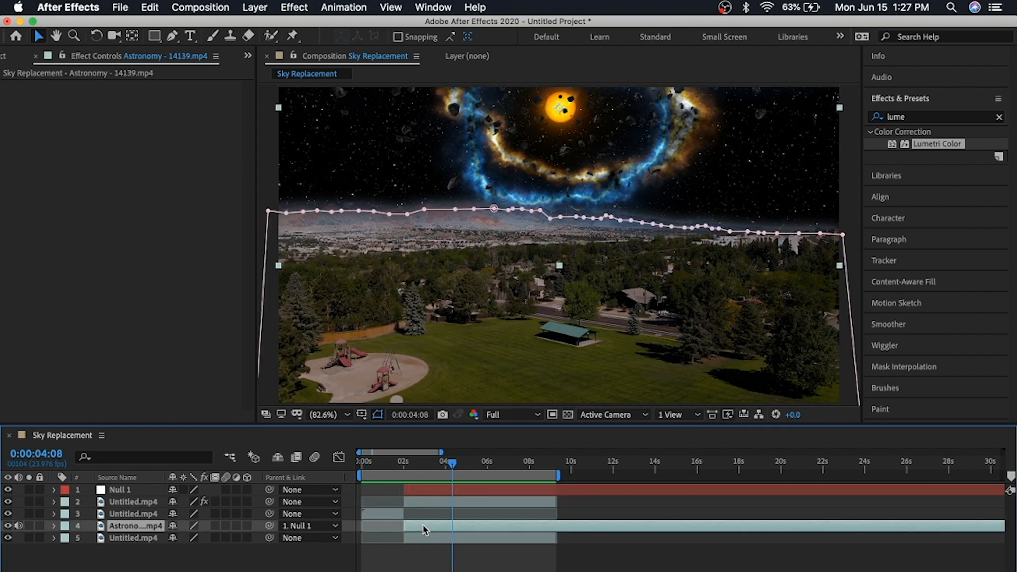
left_click(54, 526)
left_click(66, 539)
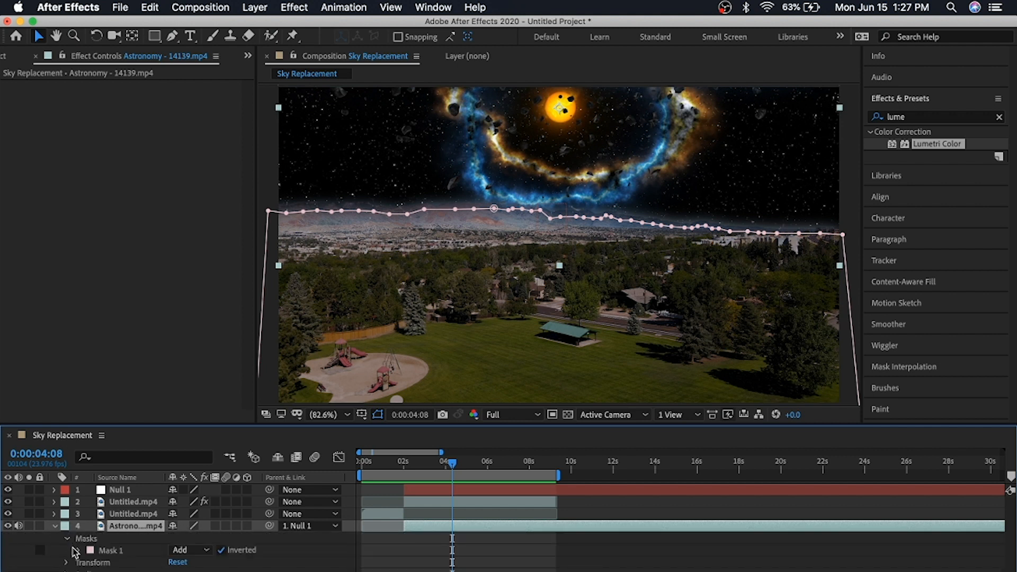
left_click(98, 551)
left_click(79, 551)
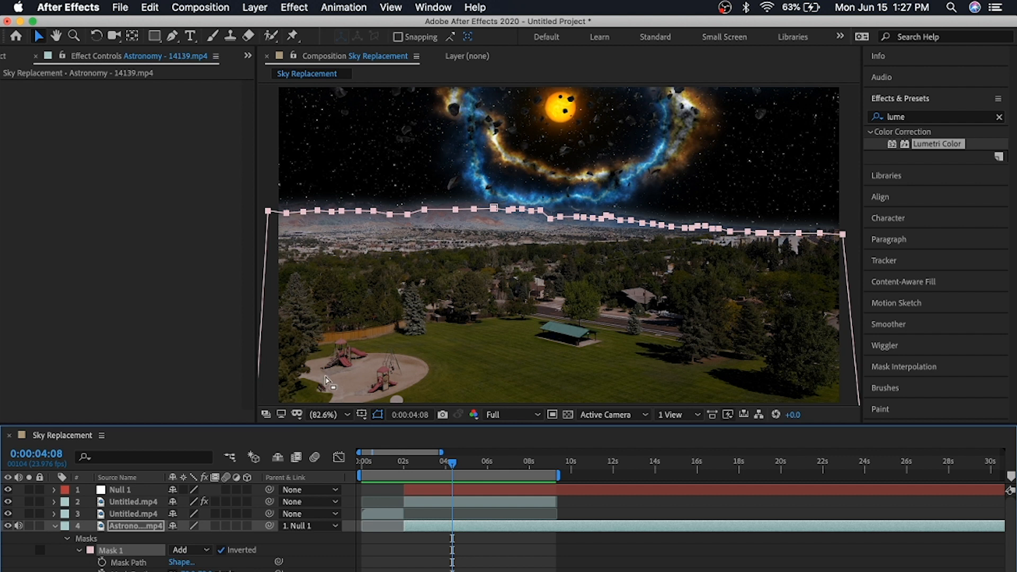
left_click_drag(408, 223, 408, 210)
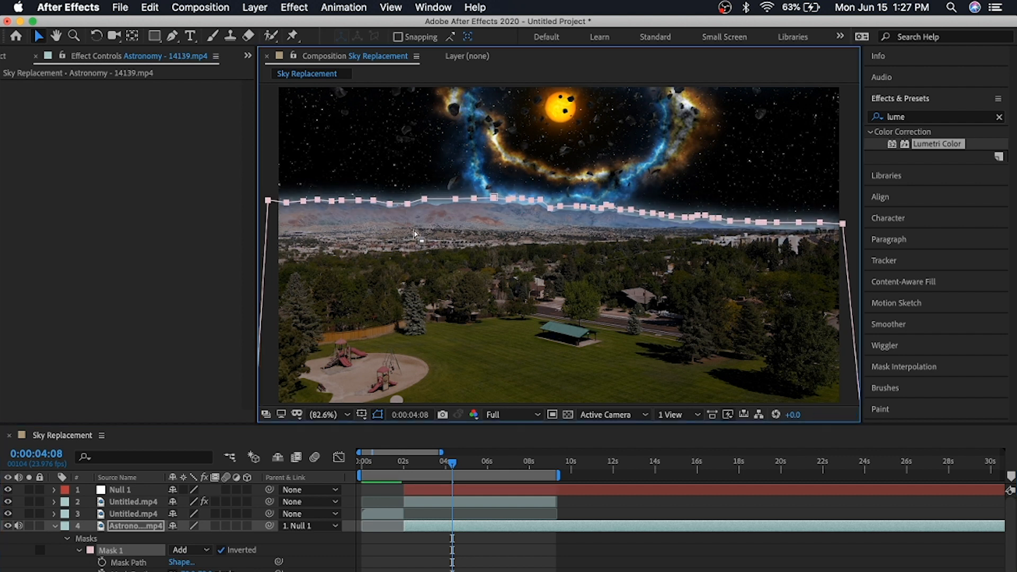
left_click(414, 569)
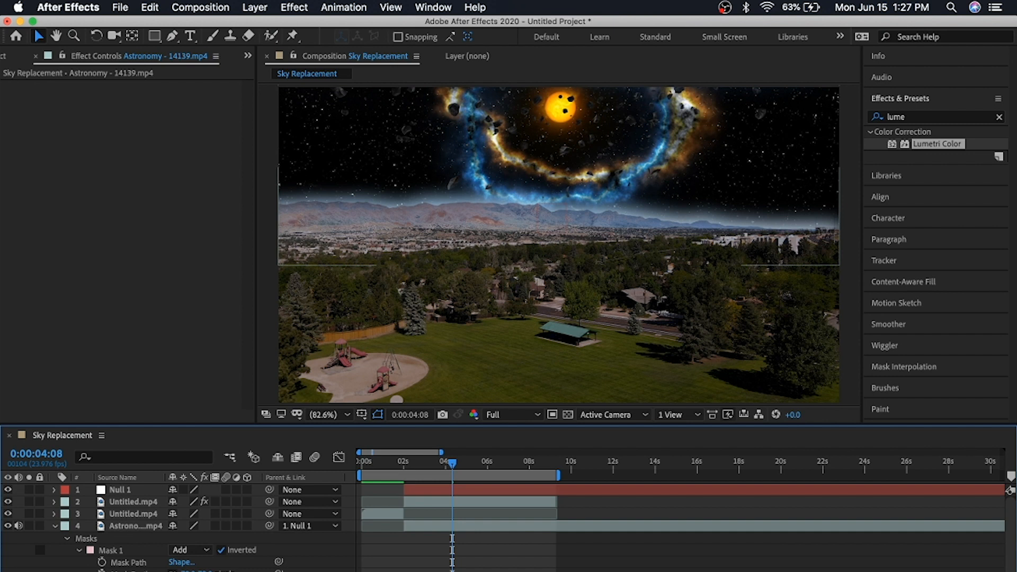
- Lower the Astronomy layer's Mask 1 back over the mountains to its earlier height and collapse the layer's properties
left_click(116, 554)
left_click(408, 209)
left_click_drag(408, 212, 409, 216)
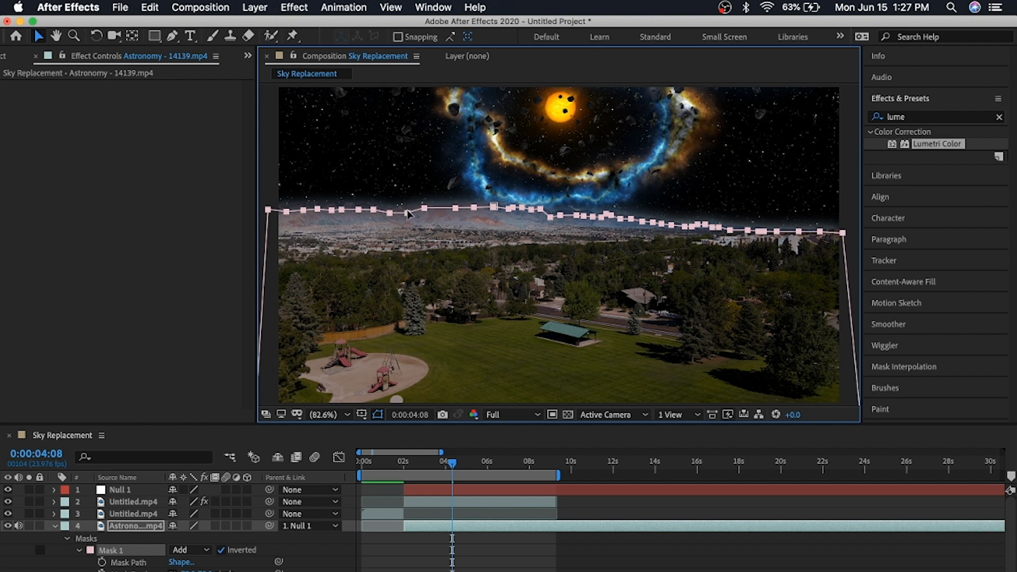
left_click(486, 568)
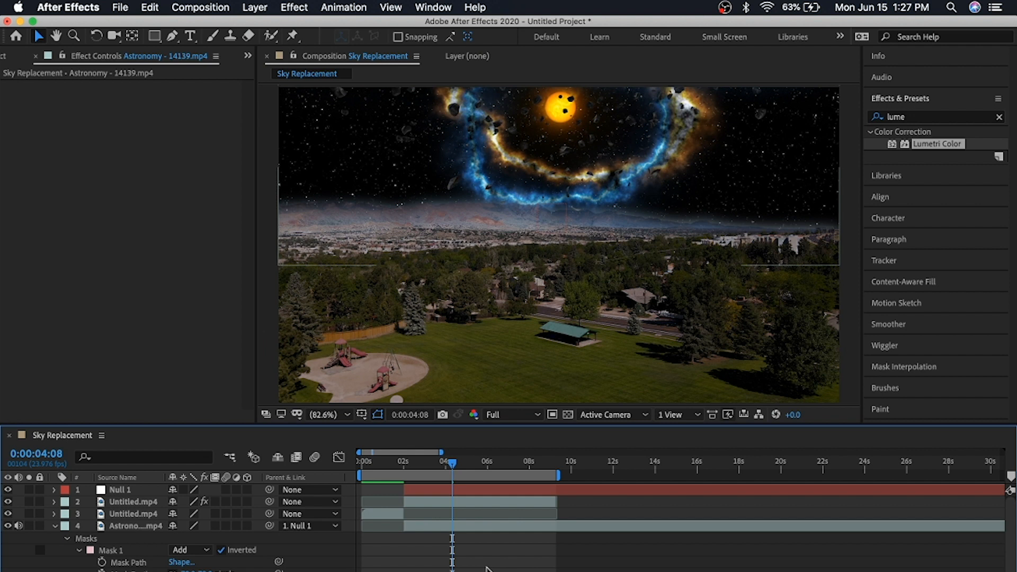
left_click(55, 526)
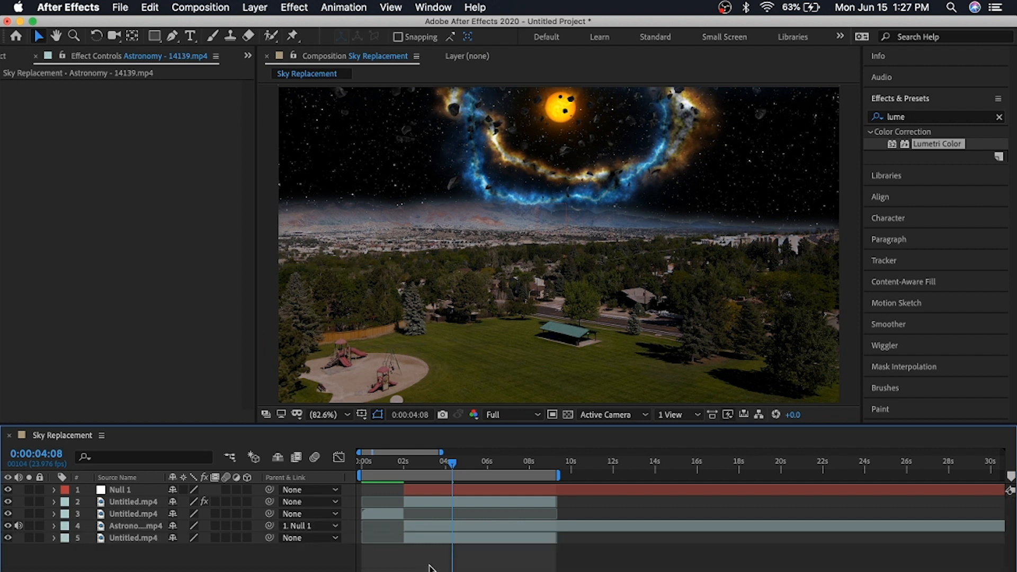